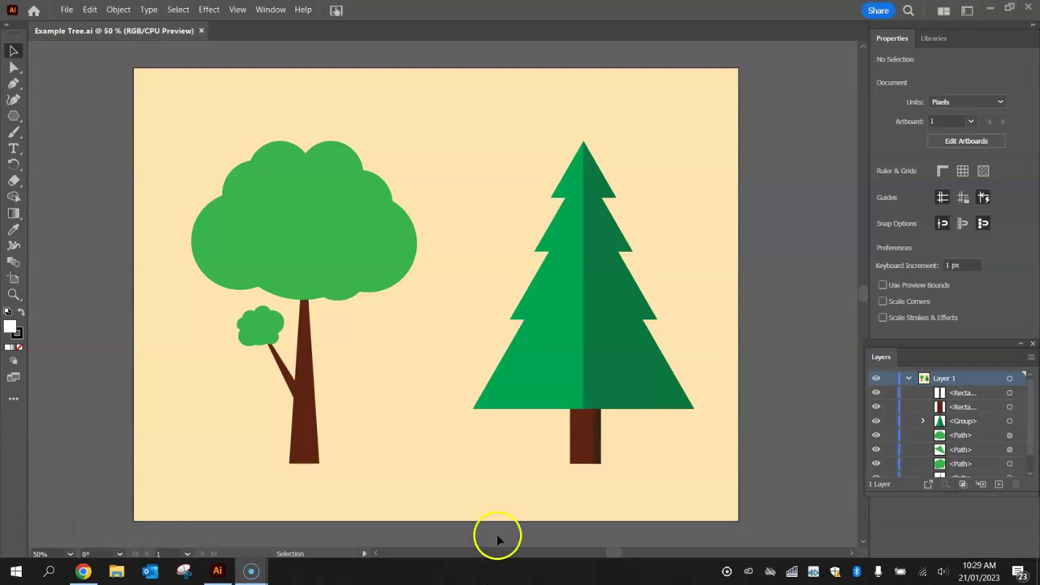
# Close Example Tree.ai and create a new Web Minimum 1024 × 768 px document
pyautogui.click(200, 30)
pyautogui.click(43, 98)
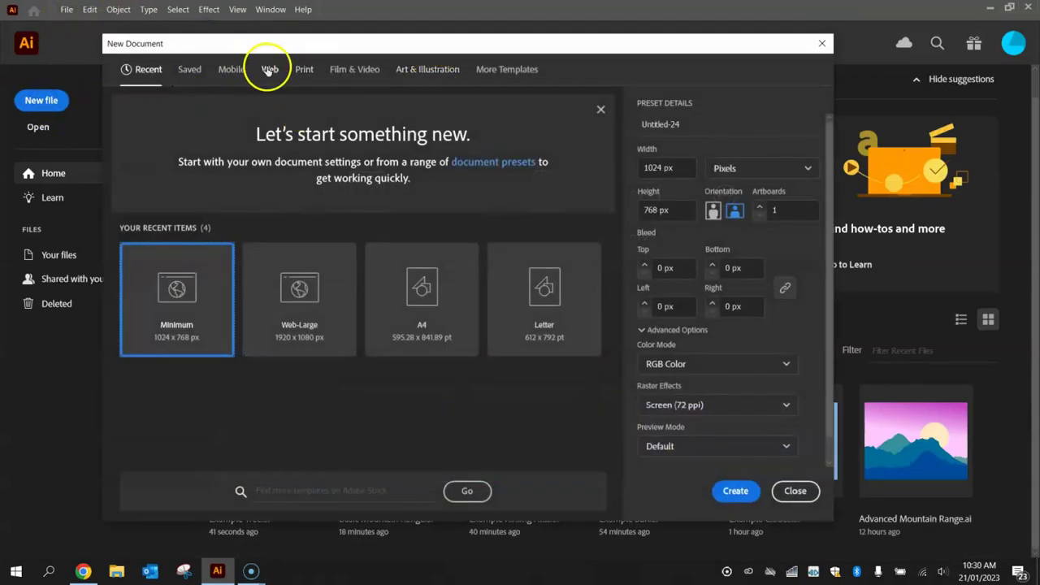
pyautogui.click(270, 70)
pyautogui.click(545, 163)
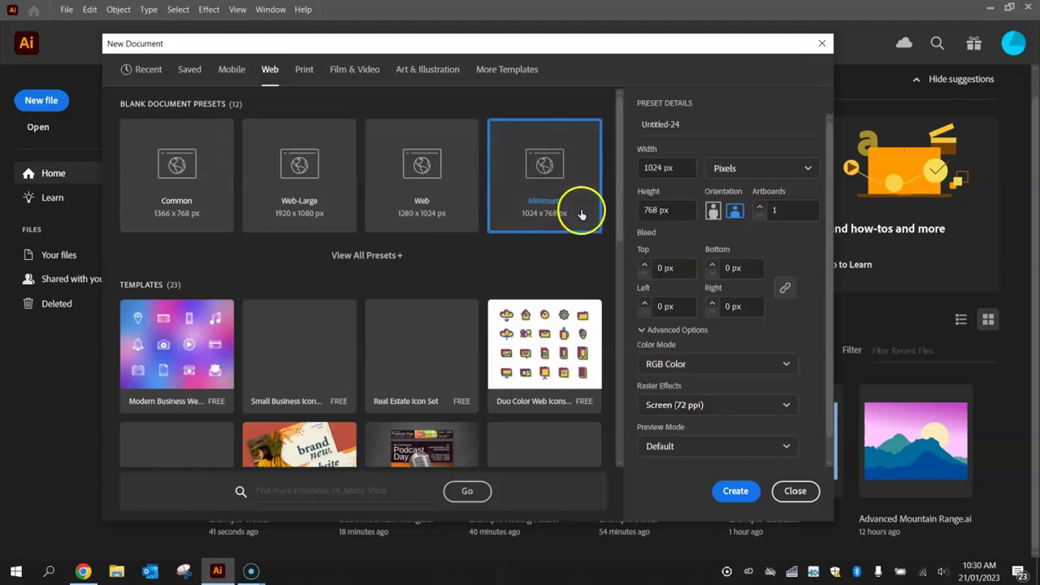
pyautogui.click(735, 491)
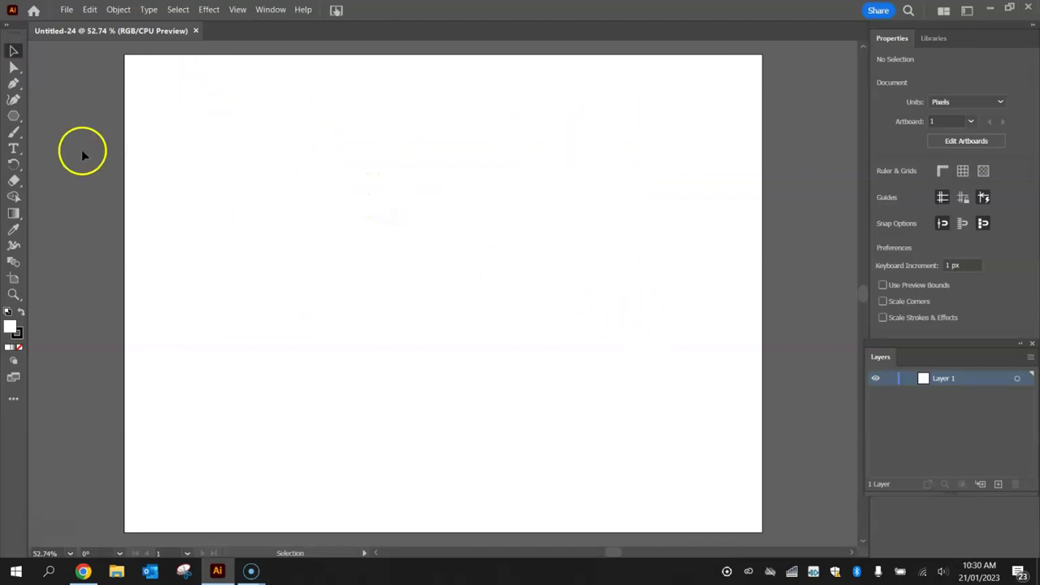
# Choose the Rectangle tool and set its fill to a pale cream (FBE8B5)
pyautogui.click(13, 117)
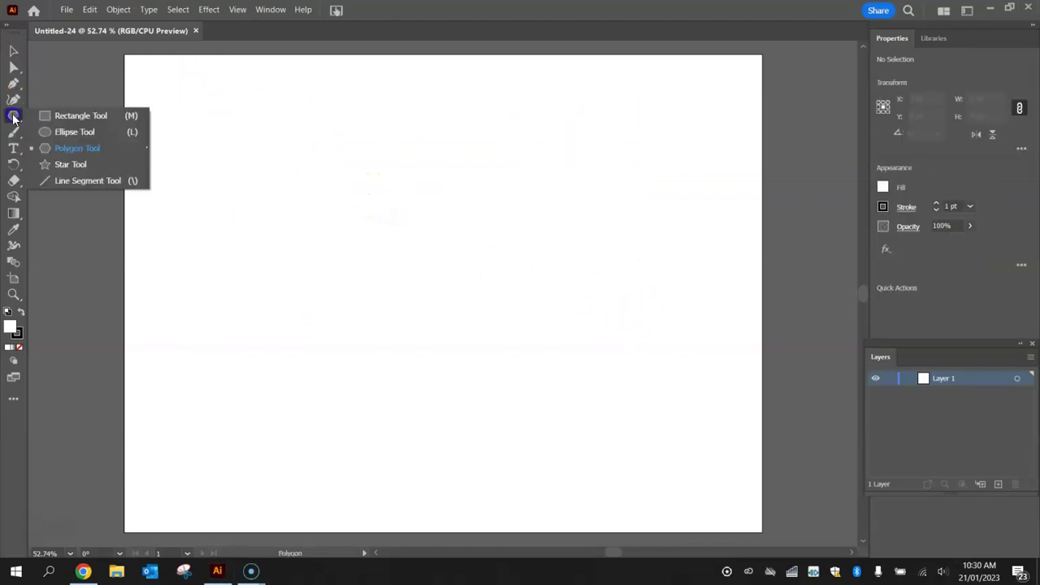
pyautogui.click(60, 113)
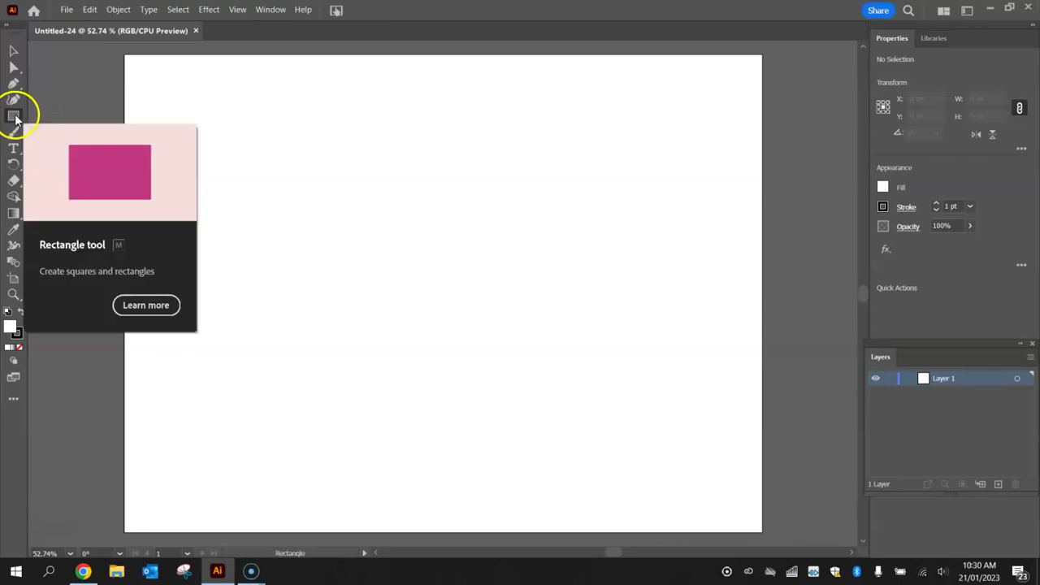
pyautogui.click(883, 187)
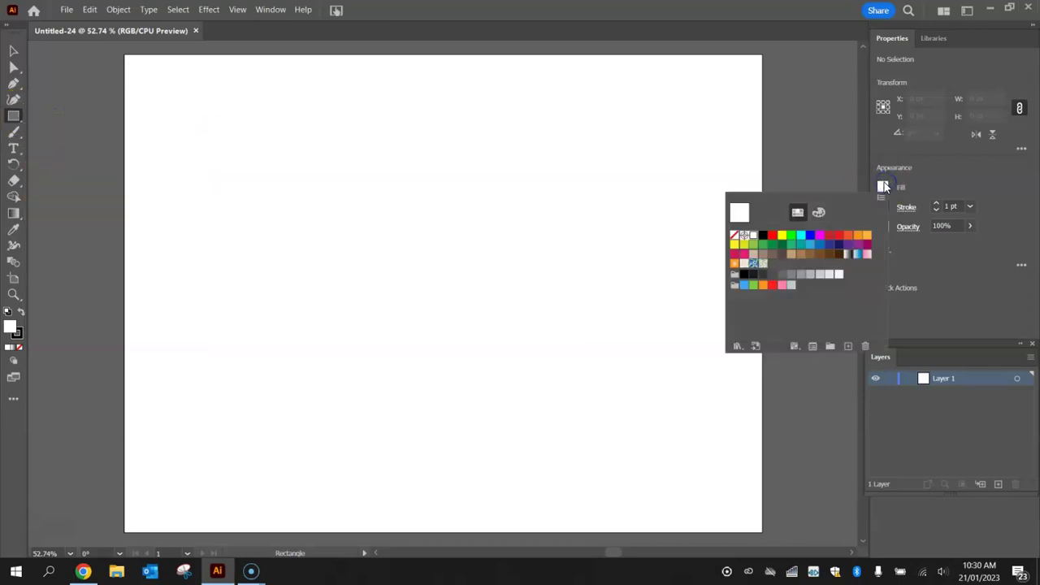
pyautogui.click(869, 237)
pyautogui.click(819, 213)
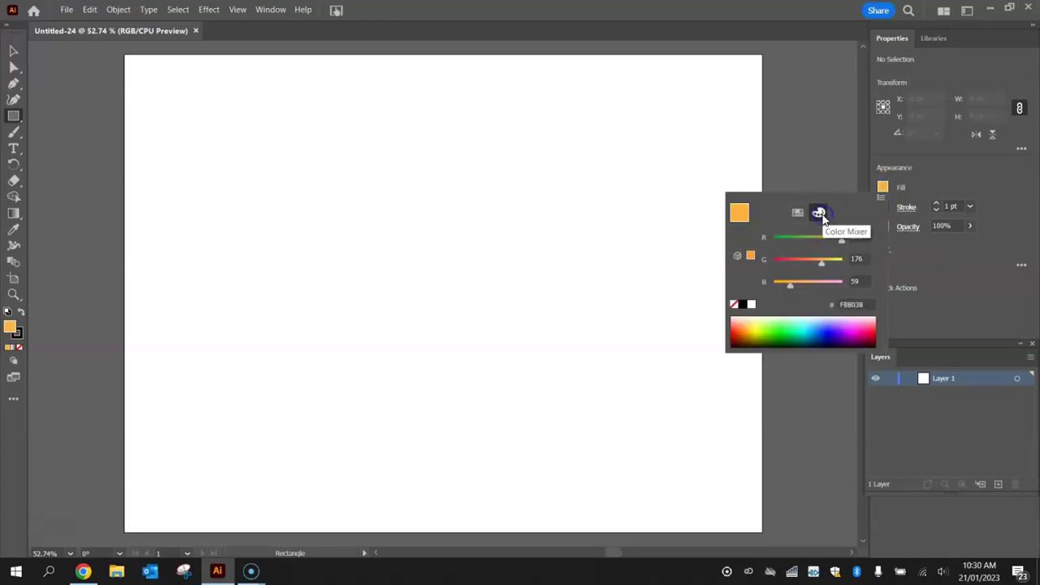
pyautogui.moveTo(788, 286); pyautogui.dragTo(835, 263)
pyautogui.click(903, 214)
# Set the stroke to None and draw a rectangle covering the whole 1024 × 768 artboard
pyautogui.click(882, 207)
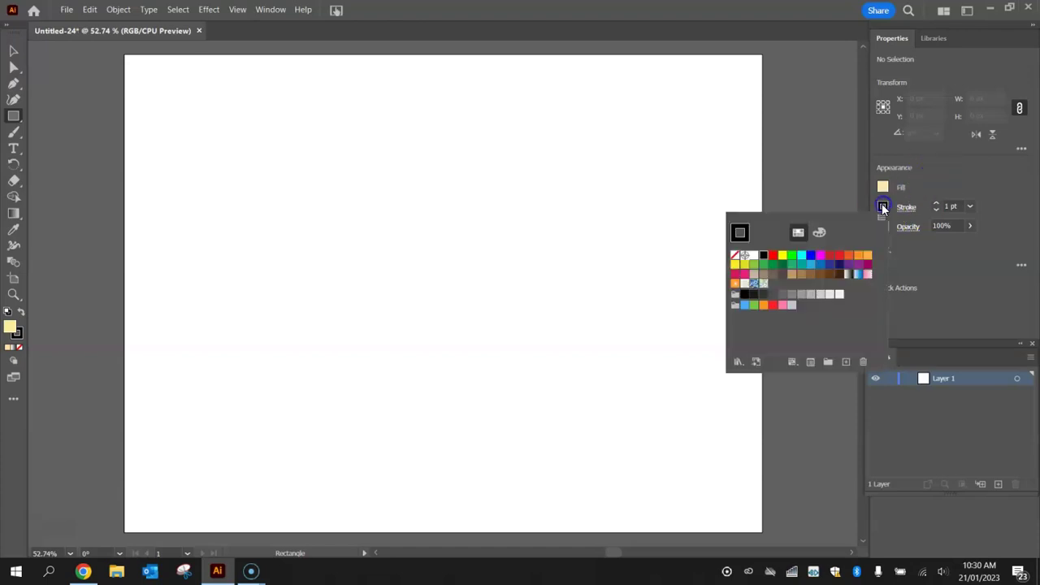
pyautogui.click(735, 255)
pyautogui.click(984, 184)
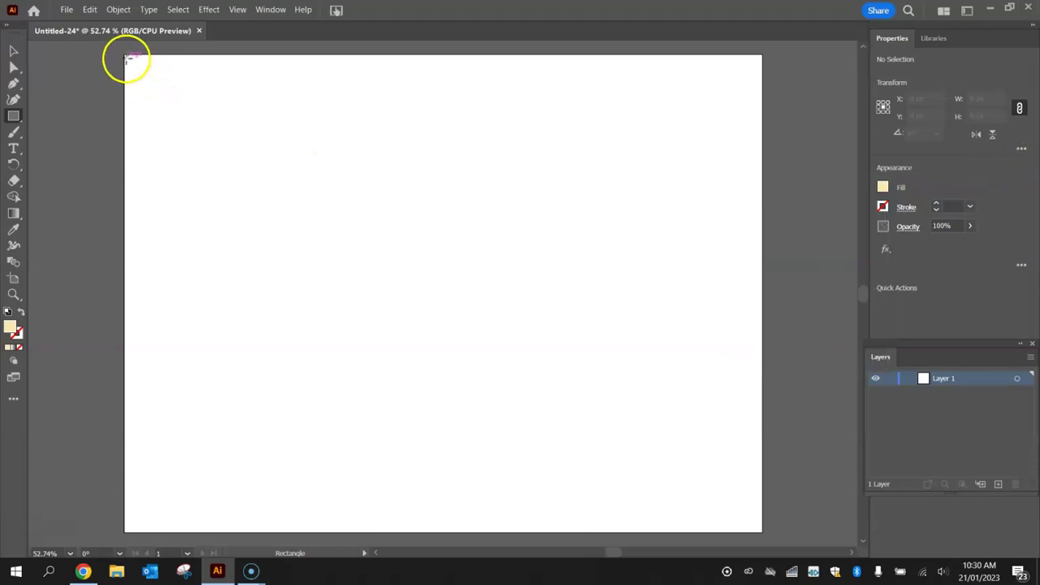
pyautogui.moveTo(124, 55); pyautogui.dragTo(762, 534)
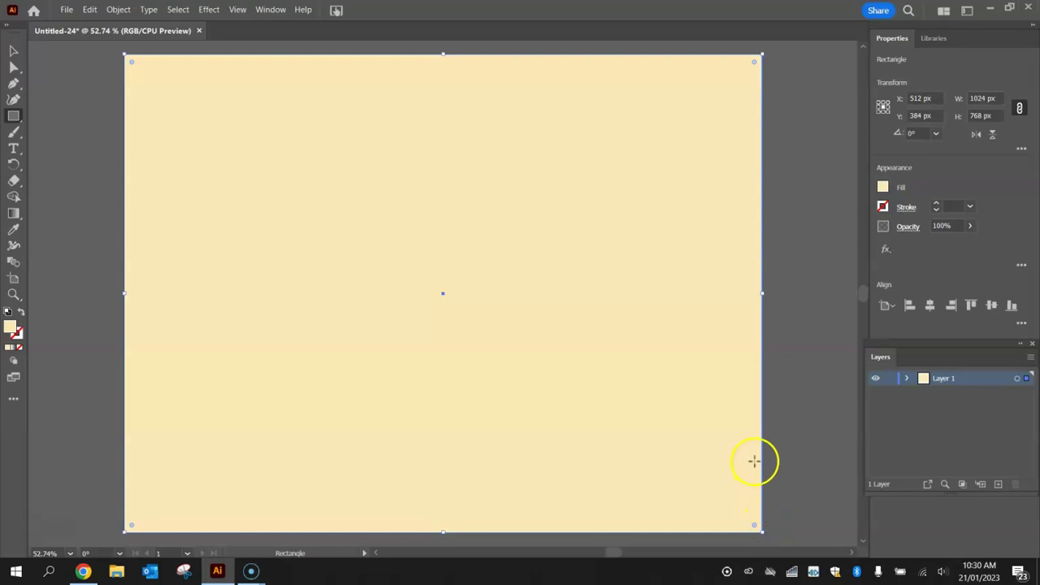
# Expand Layer 1 and lock the cream rectangle
pyautogui.moveTo(881, 357); pyautogui.dragTo(672, 188)
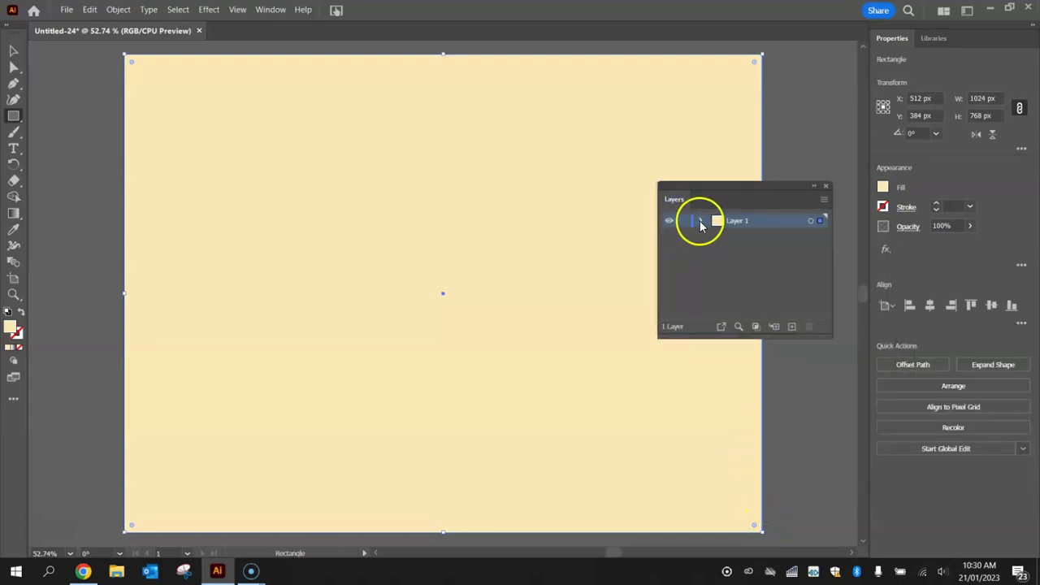
pyautogui.click(700, 221)
pyautogui.click(753, 236)
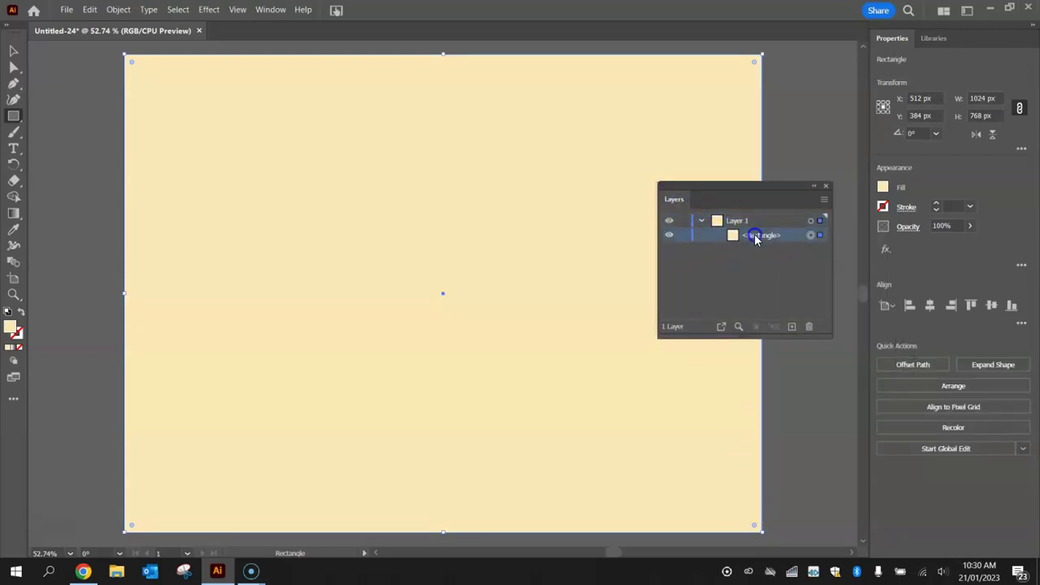
pyautogui.click(681, 234)
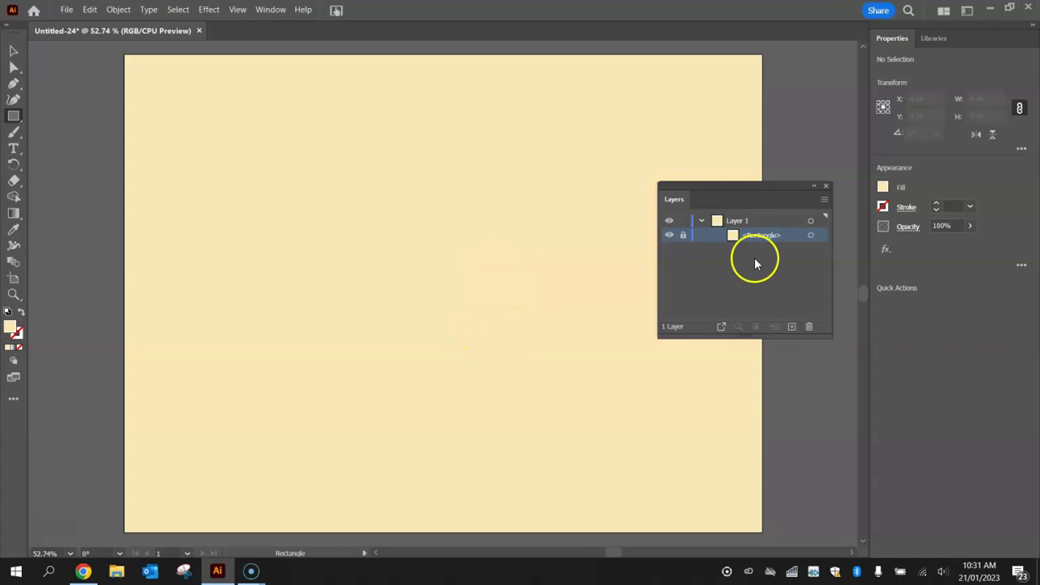
# Rename the rectangle's layer entry to 'Background'
pyautogui.doubleClick(761, 235)
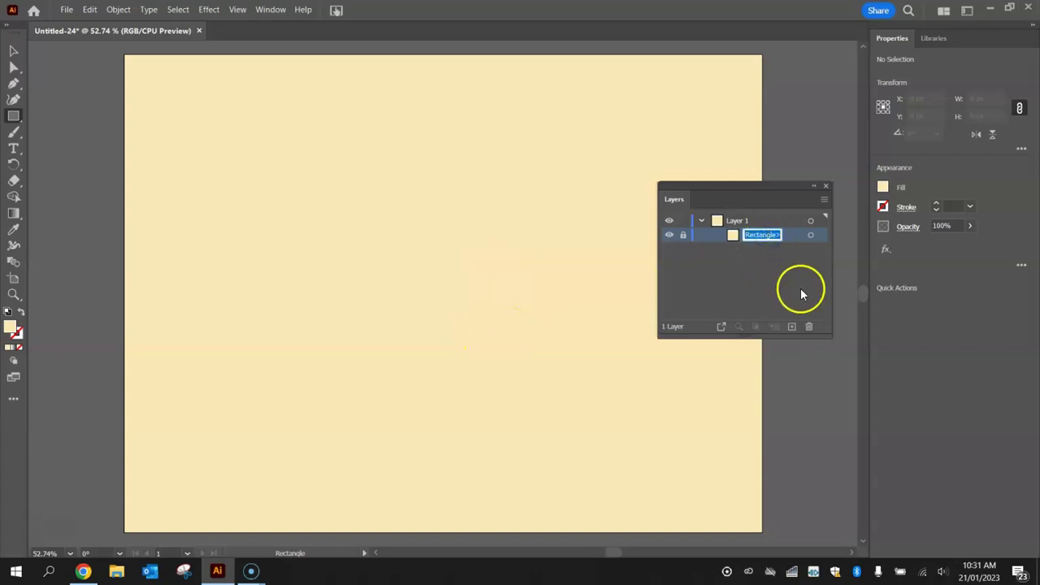
pyautogui.write('Background')
pyautogui.press('Return')
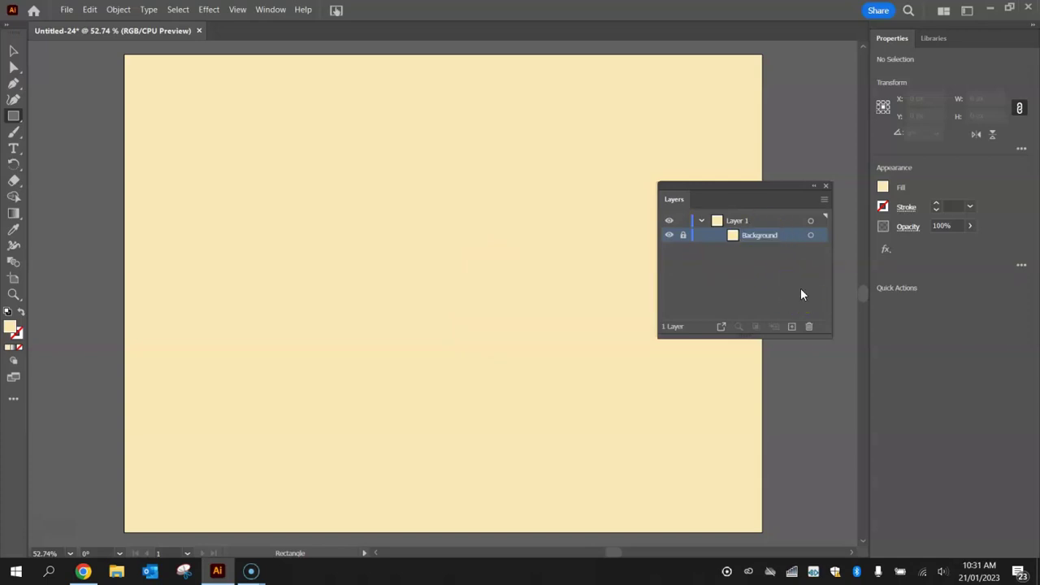
pyautogui.moveTo(688, 192); pyautogui.dragTo(894, 288)
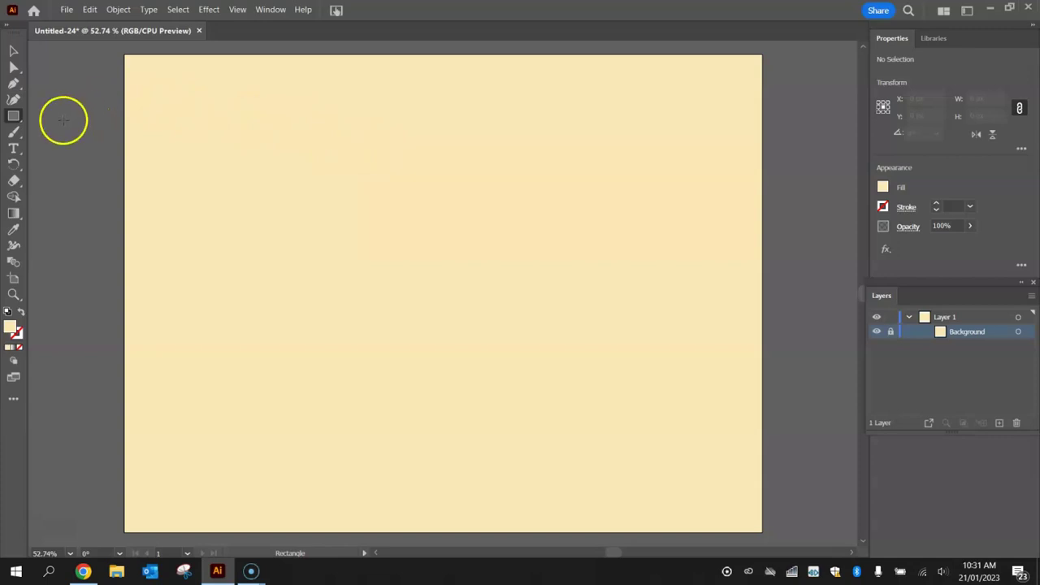
# Draw a tall narrow brown rectangle (37 × 247 px) for the trunk
pyautogui.click(15, 118)
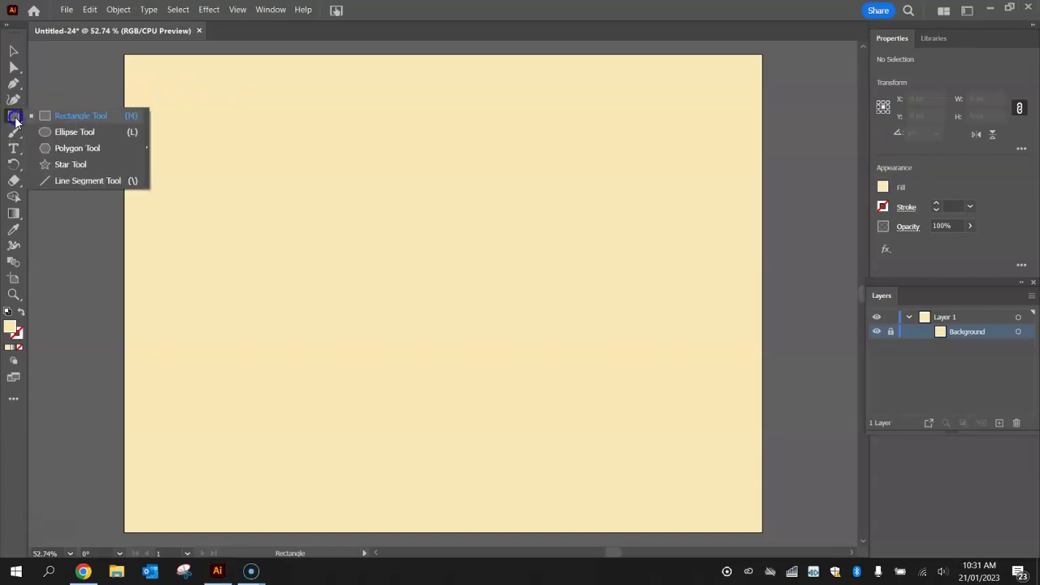
pyautogui.click(79, 115)
pyautogui.click(881, 189)
pyautogui.click(796, 213)
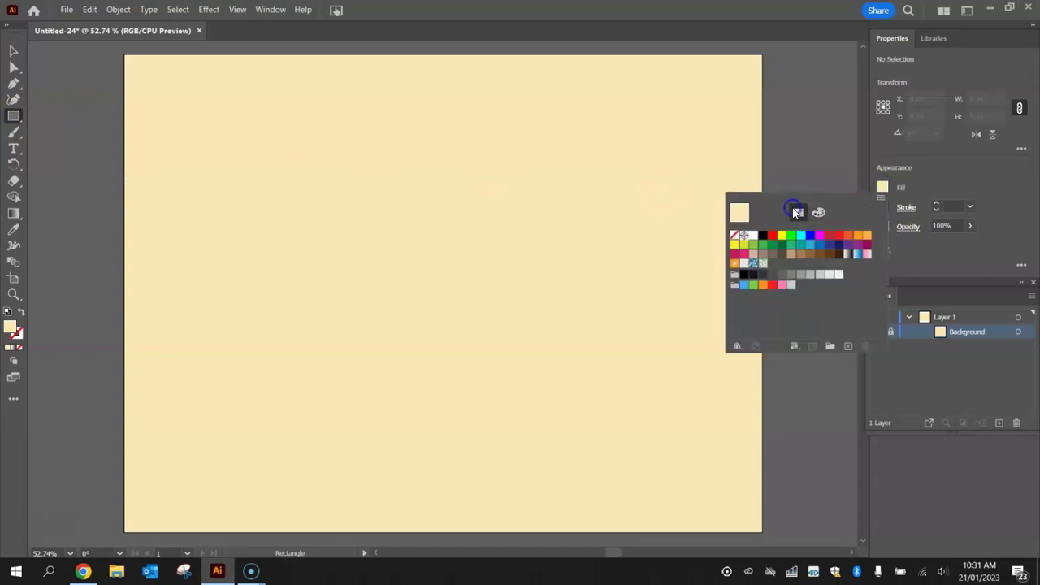
pyautogui.click(829, 256)
pyautogui.click(898, 217)
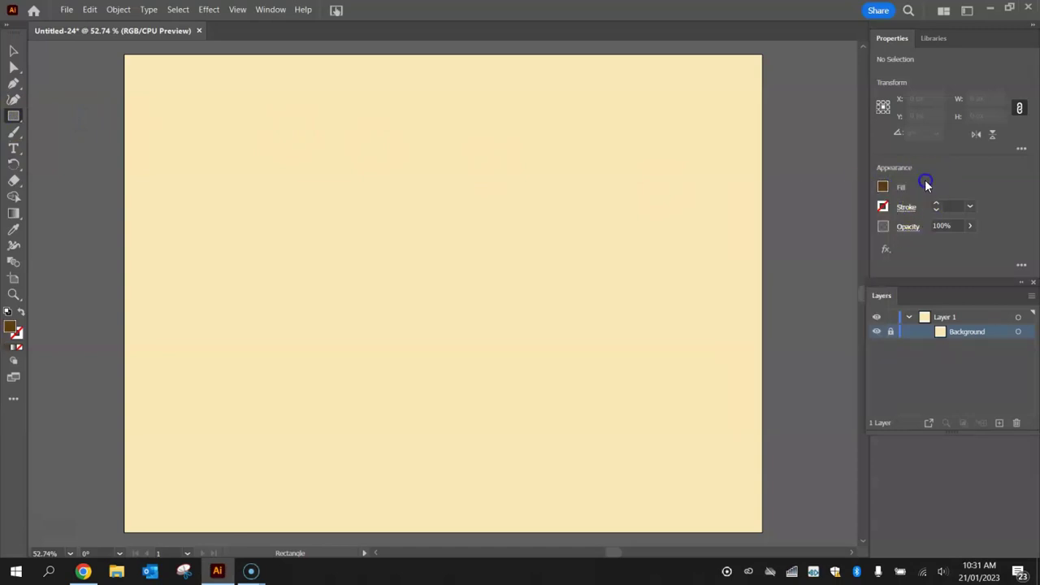
pyautogui.moveTo(328, 247)
pyautogui.mouseDown()
pyautogui.moveTo(328, 226)
pyautogui.moveTo(343, 373)
pyautogui.moveTo(352, 370)
pyautogui.mouseUp()
# Deselect the trunk and zoom the view to 100%
pyautogui.click(13, 51)
pyautogui.click(263, 160)
pyautogui.hotkey('ctrl', '1')
pyautogui.scroll(2, 221, 302)
pyautogui.scroll(-1, 373, 276)
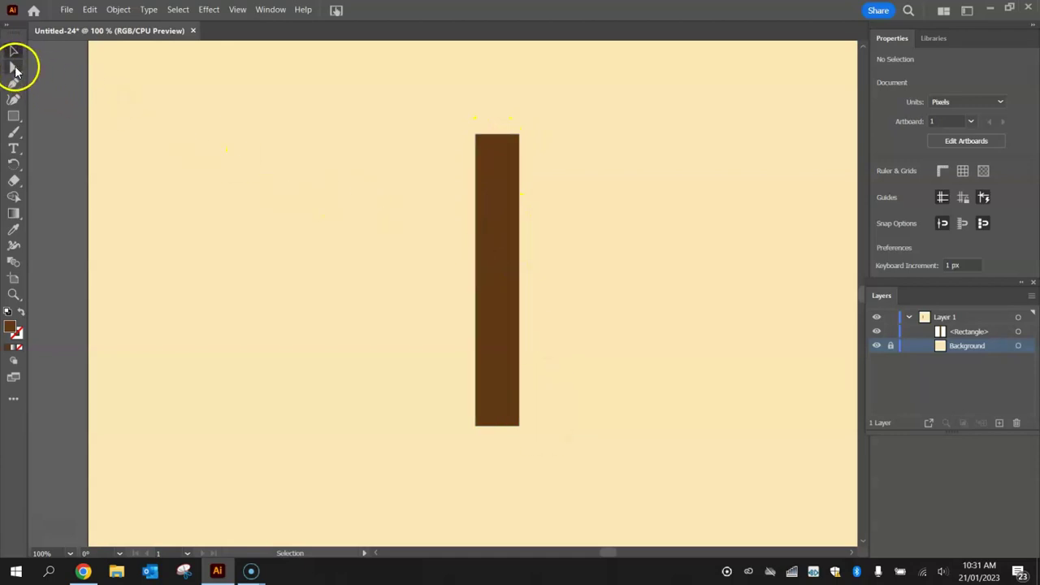
# Pull the trunk's top-left anchor point inward
pyautogui.moveTo(14, 67); pyautogui.dragTo(73, 68)
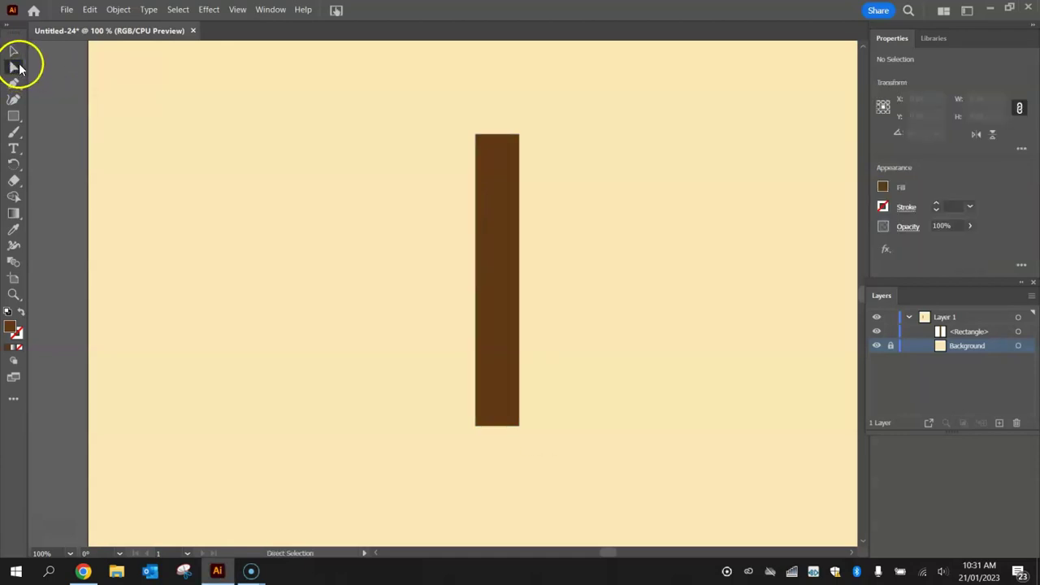
pyautogui.click(508, 162)
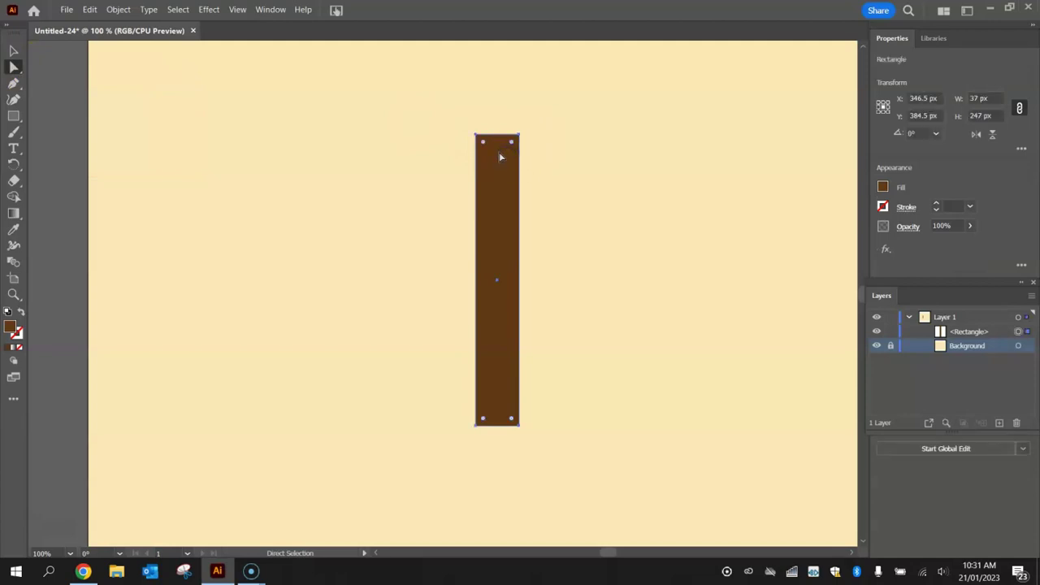
pyautogui.click(478, 137)
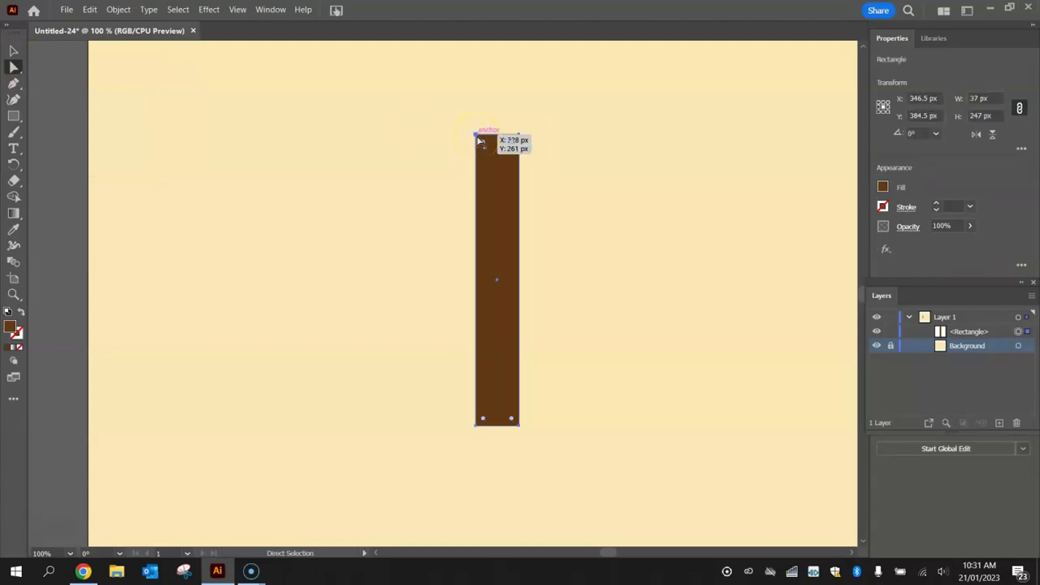
pyautogui.click(479, 139)
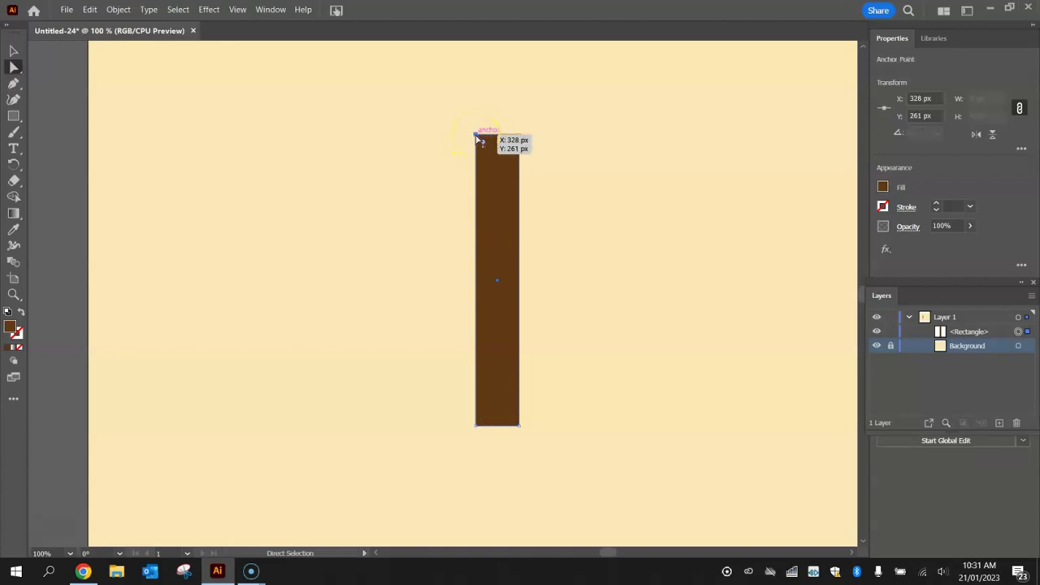
pyautogui.moveTo(479, 141); pyautogui.dragTo(484, 137)
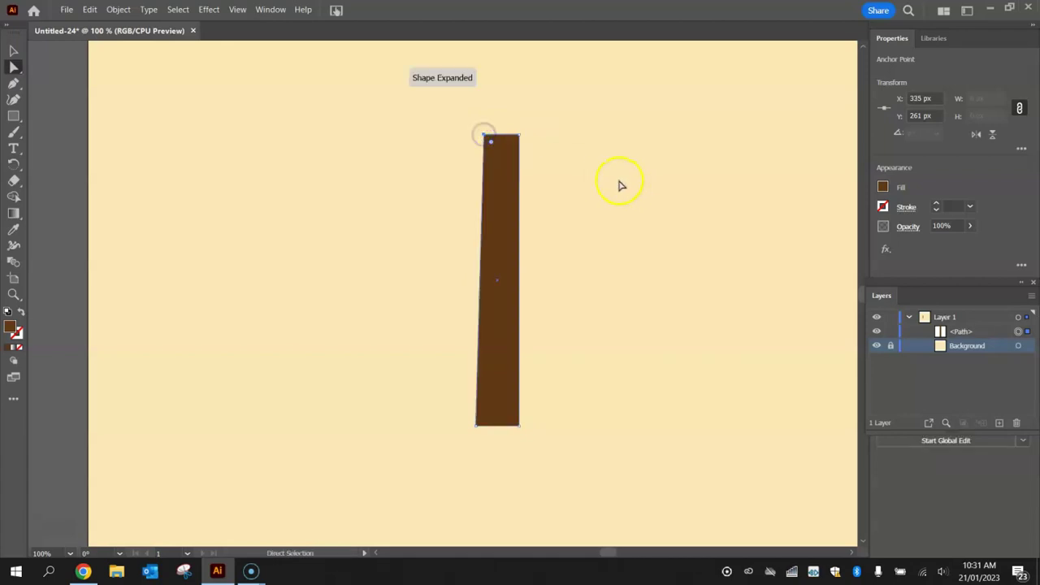
# Pull the top-right anchor inward so the trunk tapers toward the top
pyautogui.click(519, 135)
pyautogui.moveTo(520, 136)
pyautogui.mouseDown()
pyautogui.moveTo(488, 136)
pyautogui.moveTo(502, 135)
pyautogui.mouseUp()
pyautogui.click(594, 162)
pyautogui.click(495, 138)
pyautogui.click(589, 158)
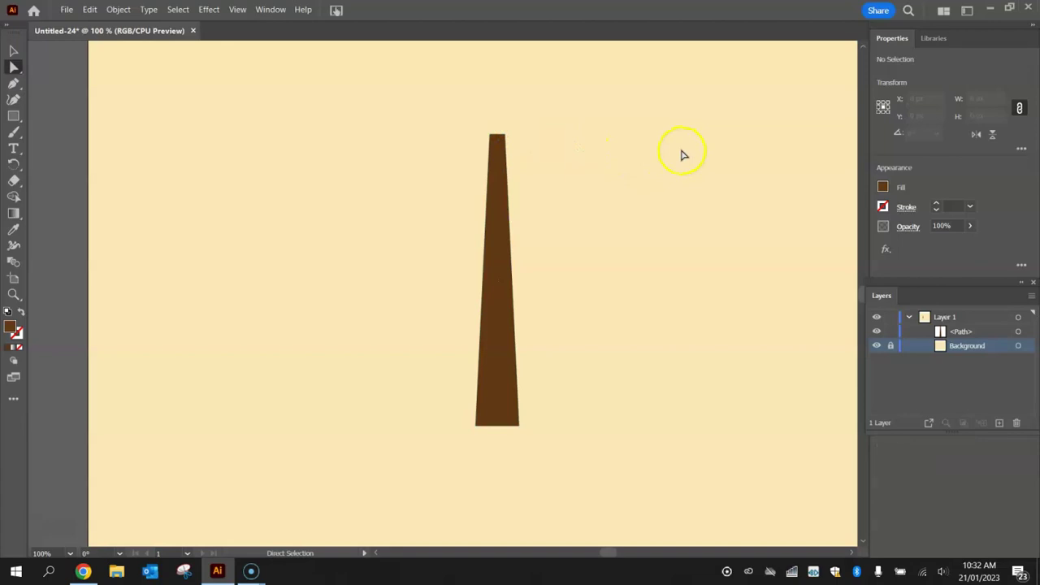
pyautogui.scroll(1, 680, 175)
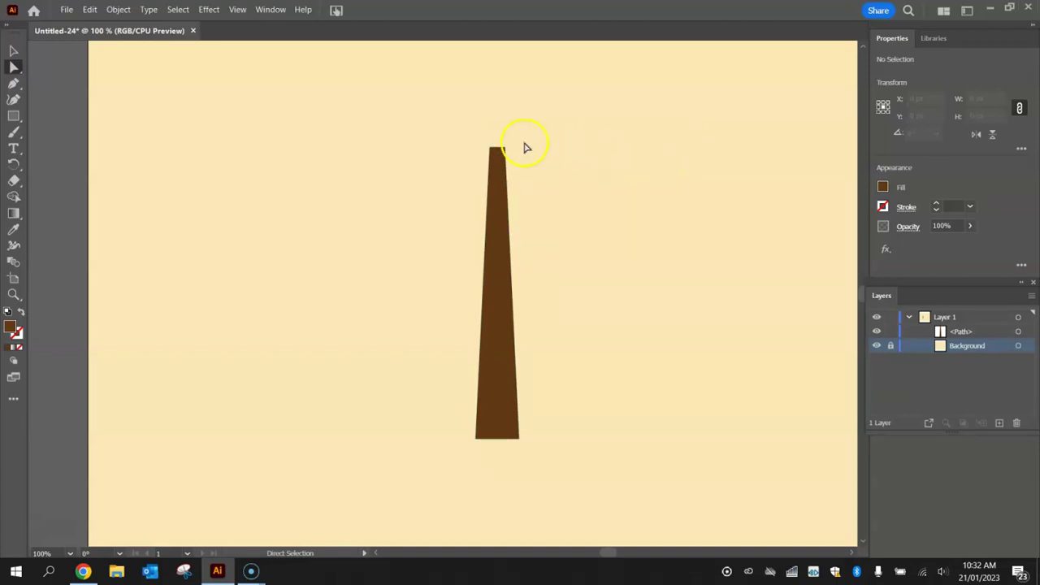
# Duplicate the trunk, then shrink and rotate the copy into a slanted branch on the left
pyautogui.click(13, 51)
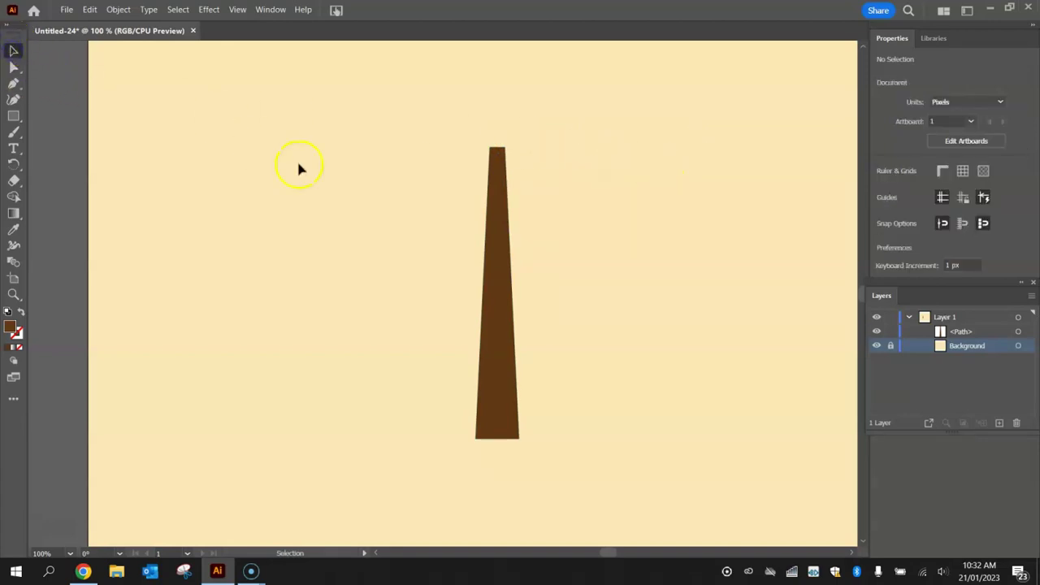
pyautogui.click(496, 240)
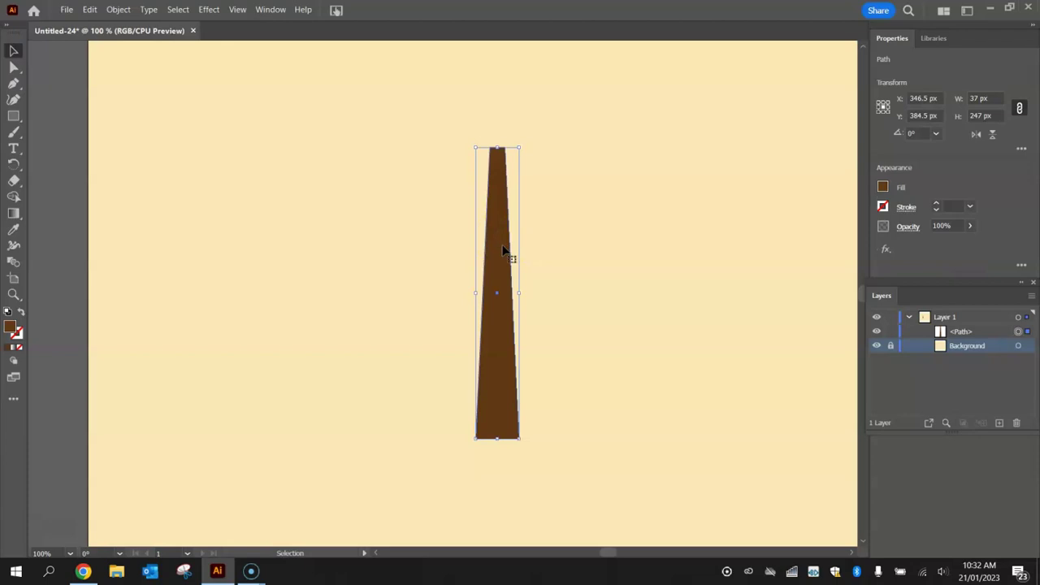
pyautogui.moveTo(498, 247); pyautogui.dragTo(549, 248)
pyautogui.click(550, 249)
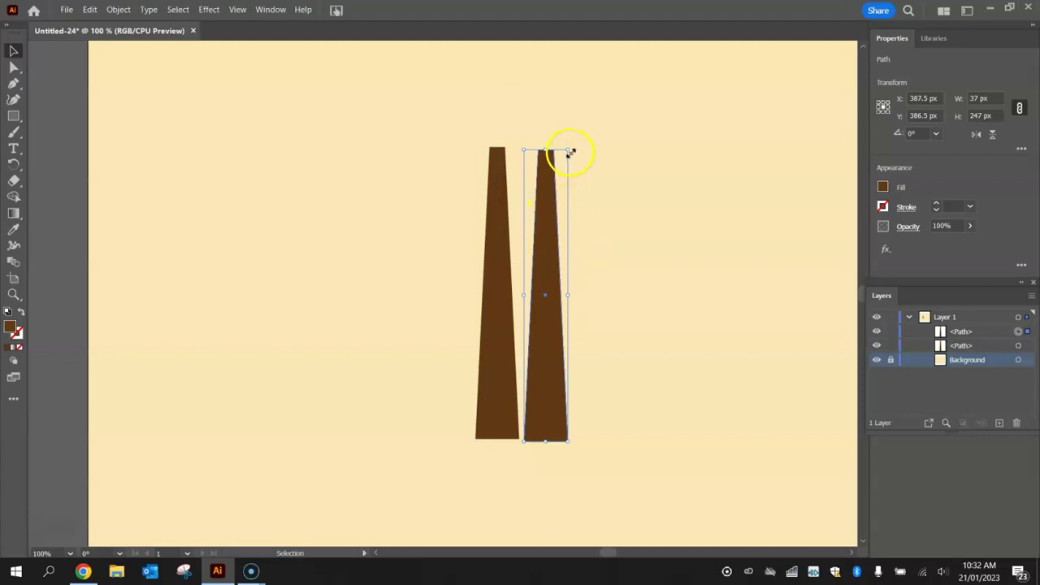
pyautogui.moveTo(570, 152); pyautogui.dragTo(543, 318)
pyautogui.moveTo(533, 360); pyautogui.dragTo(456, 279)
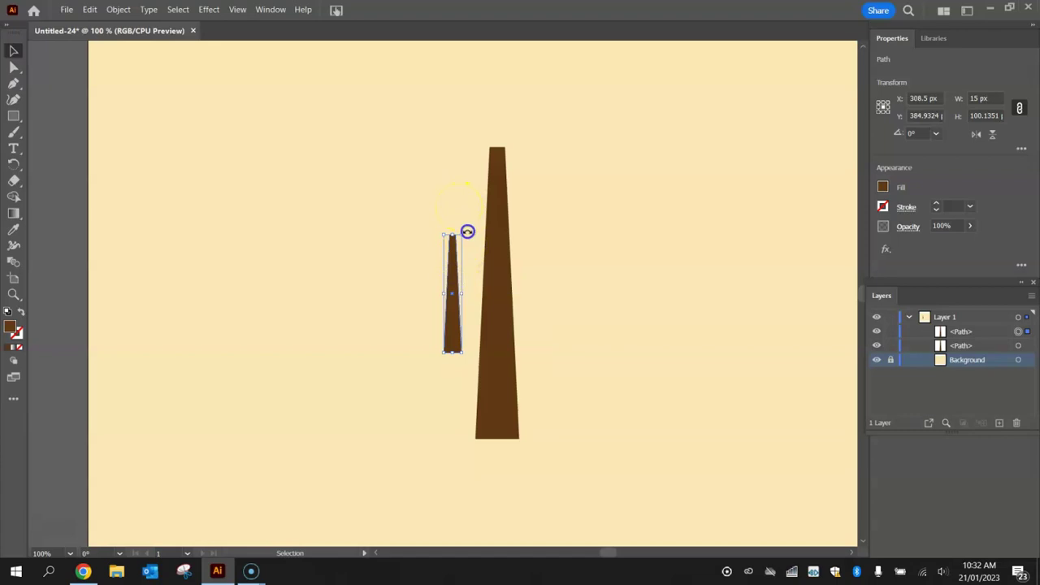
pyautogui.moveTo(467, 232); pyautogui.dragTo(426, 227)
pyautogui.moveTo(468, 313); pyautogui.dragTo(474, 303)
pyautogui.click(607, 202)
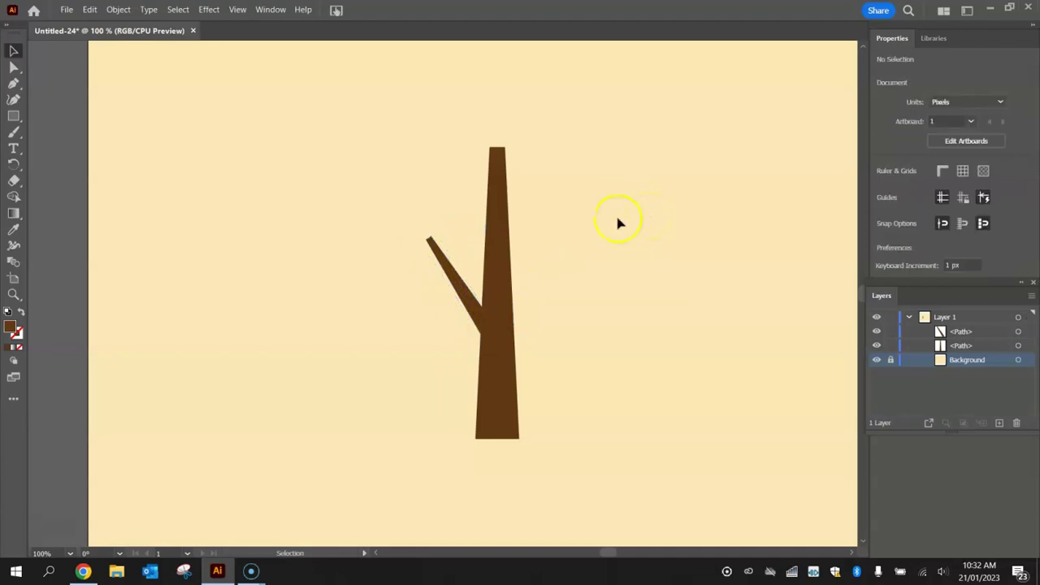
pyautogui.moveTo(444, 279); pyautogui.dragTo(448, 294)
pyautogui.click(591, 205)
# Enlarge the trunk and branch together and move them lower on the artboard
pyautogui.scroll(2, 537, 186)
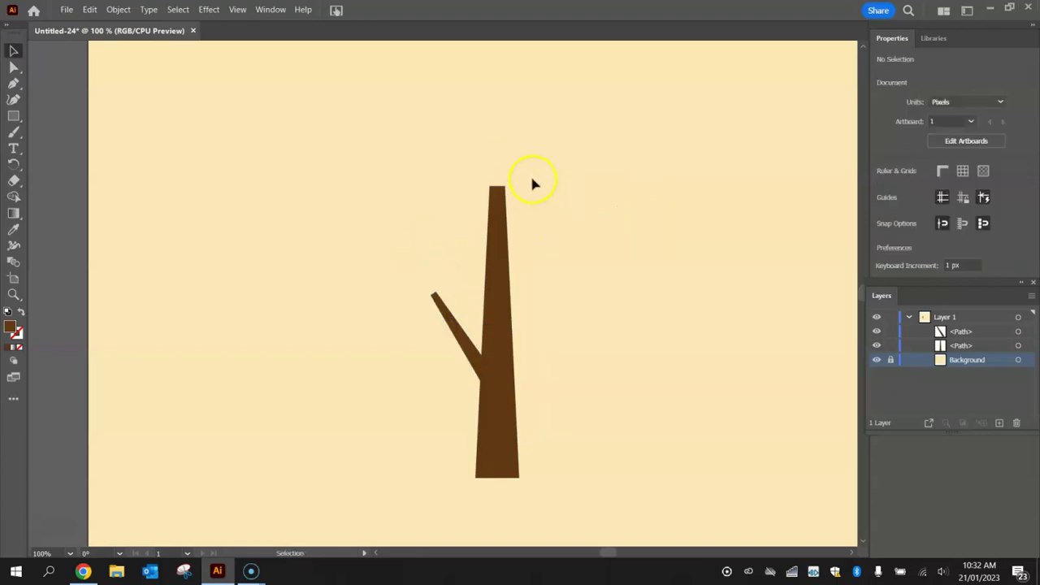
pyautogui.hotkey('ctrl', '0')
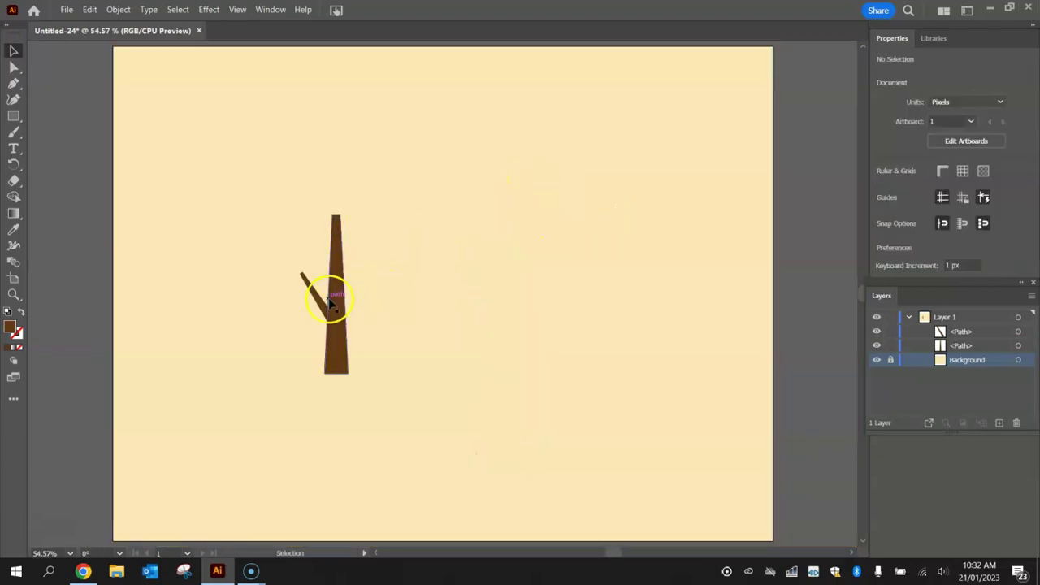
pyautogui.moveTo(291, 198); pyautogui.dragTo(411, 385)
pyautogui.moveTo(349, 218); pyautogui.dragTo(457, 81)
pyautogui.moveTo(361, 114); pyautogui.dragTo(372, 190)
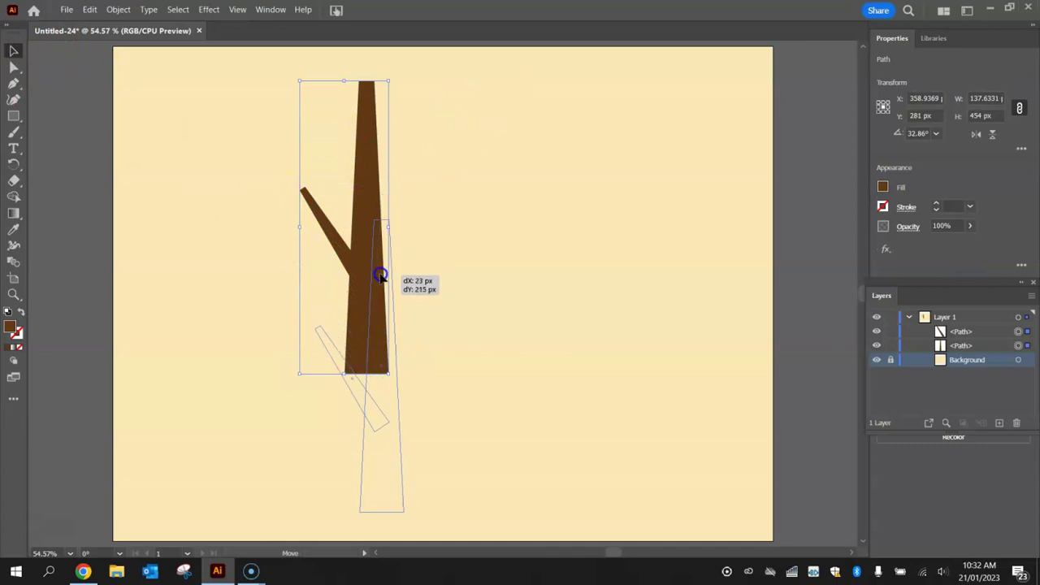
pyautogui.moveTo(374, 289); pyautogui.dragTo(370, 294)
pyautogui.click(479, 246)
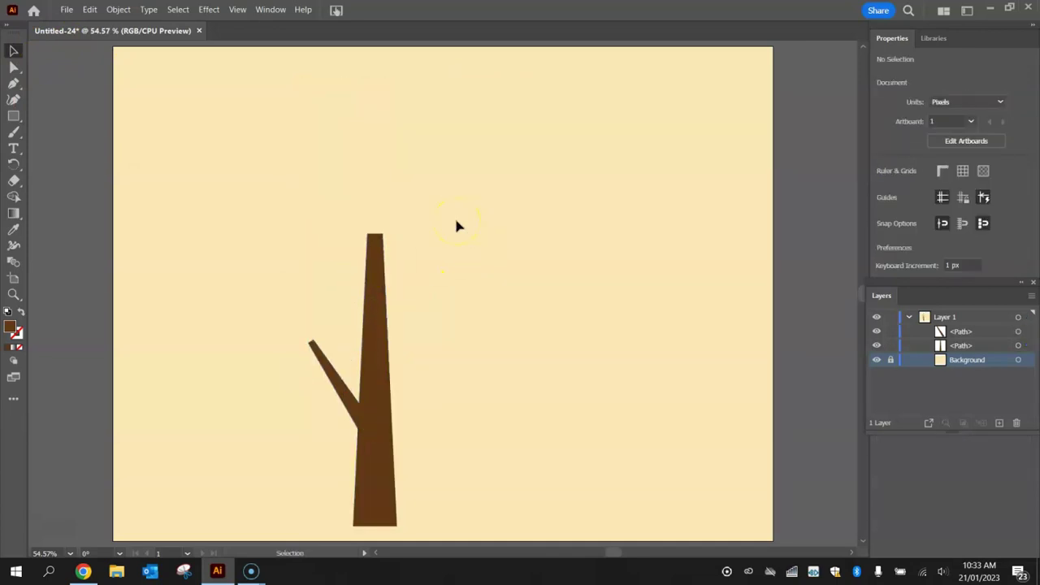
# Choose the Ellipse tool with a bright green fill (G 182)
pyautogui.click(14, 115)
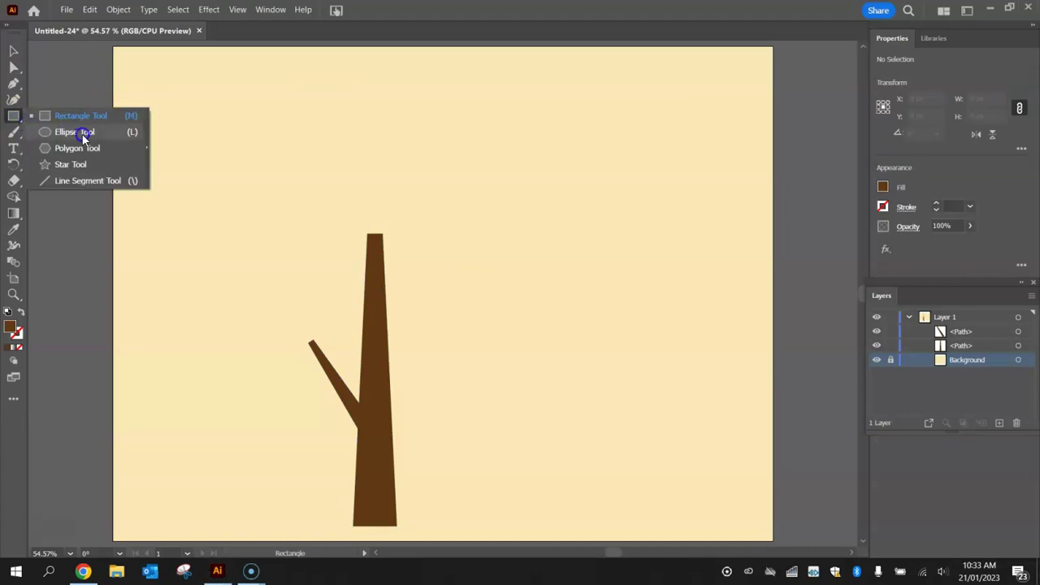
pyautogui.click(83, 136)
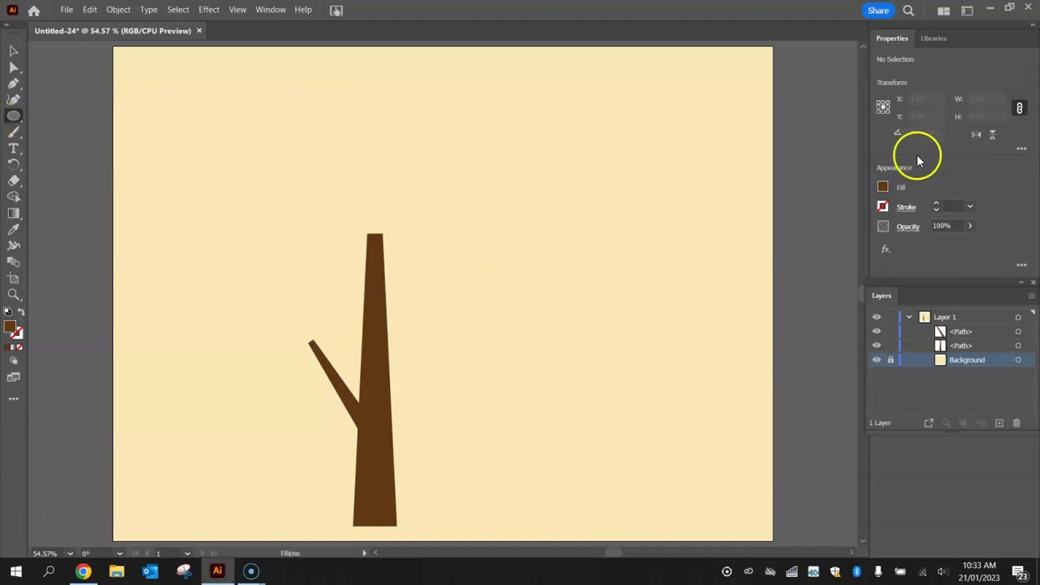
pyautogui.click(882, 187)
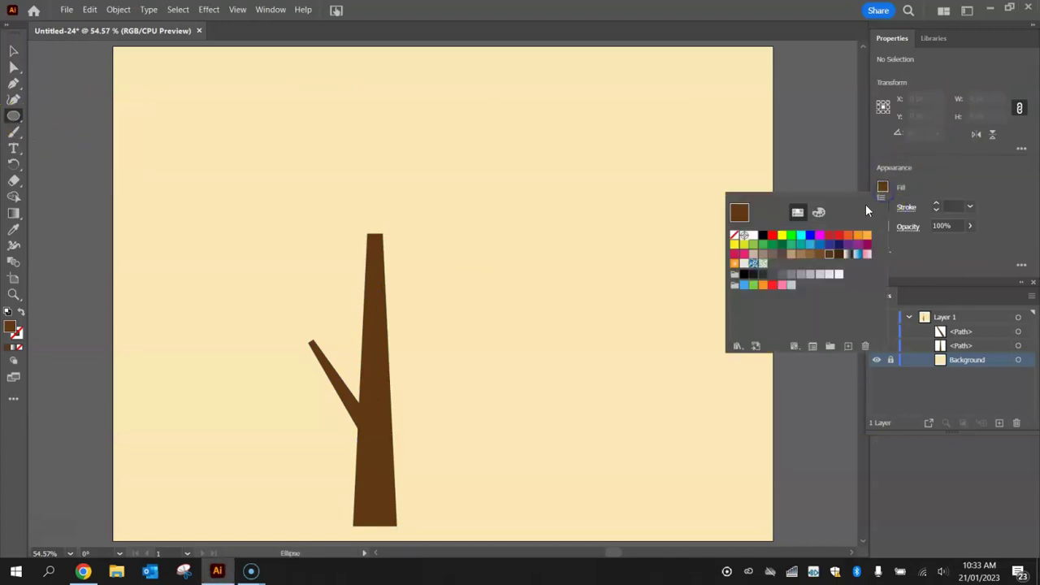
pyautogui.click(773, 246)
pyautogui.click(818, 212)
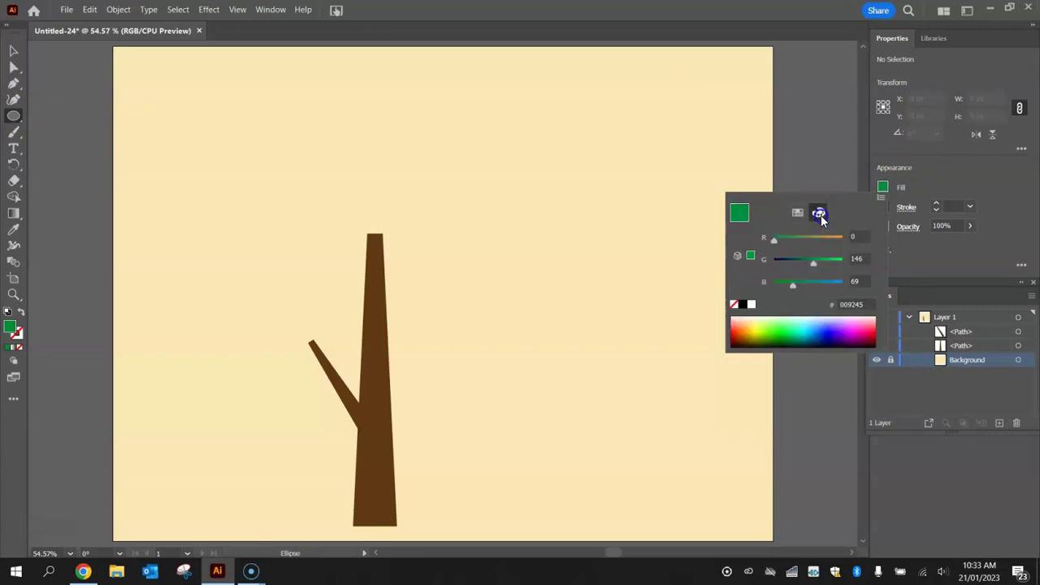
pyautogui.click(823, 261)
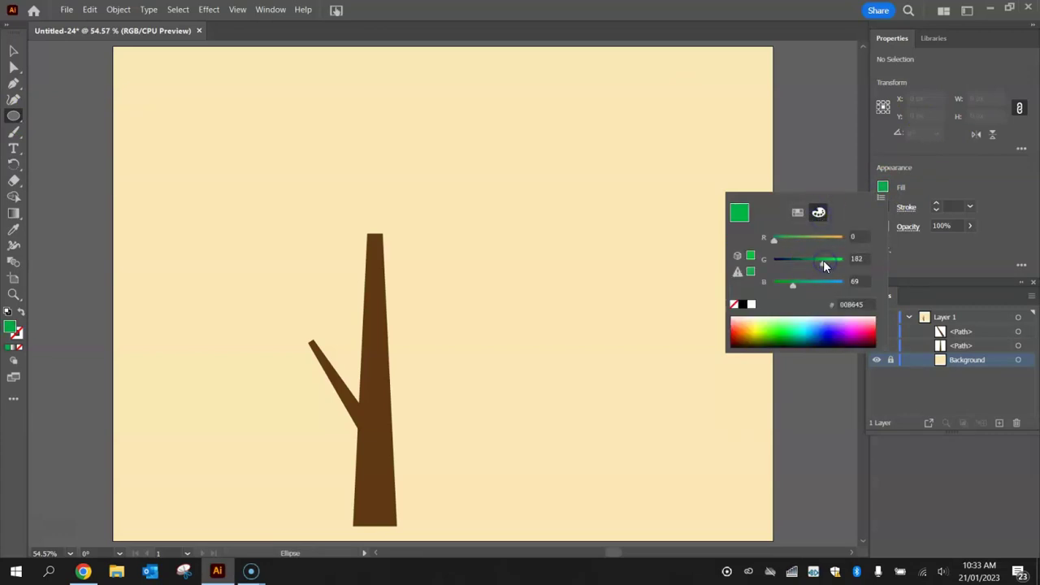
pyautogui.click(942, 166)
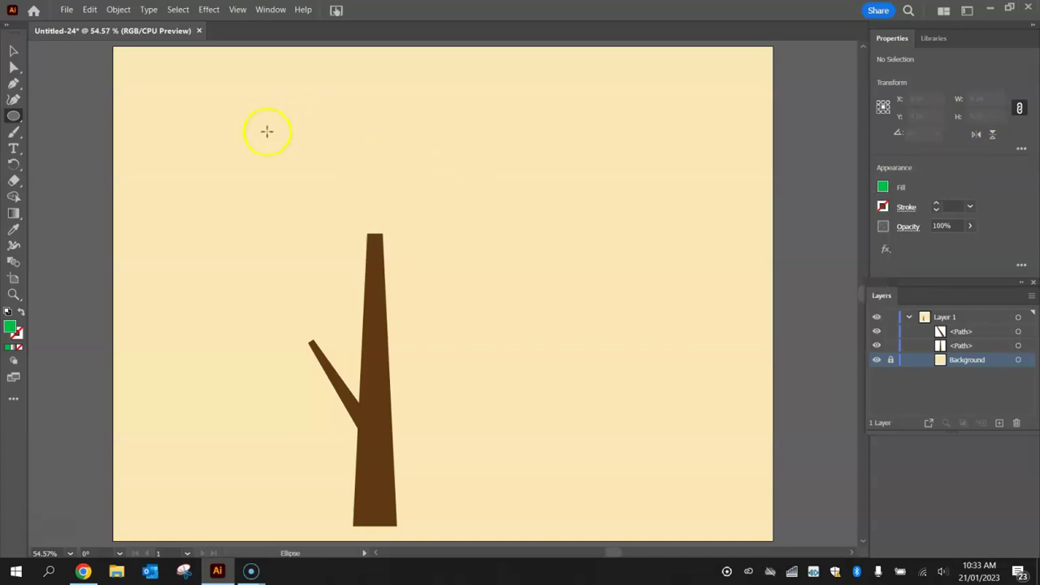
# Draw seven overlapping green circles above the trunk to form the crown
pyautogui.moveTo(267, 131)
pyautogui.mouseDown()
pyautogui.moveTo(318, 167)
pyautogui.moveTo(345, 209)
pyautogui.mouseUp()
pyautogui.moveTo(359, 131); pyautogui.dragTo(427, 198)
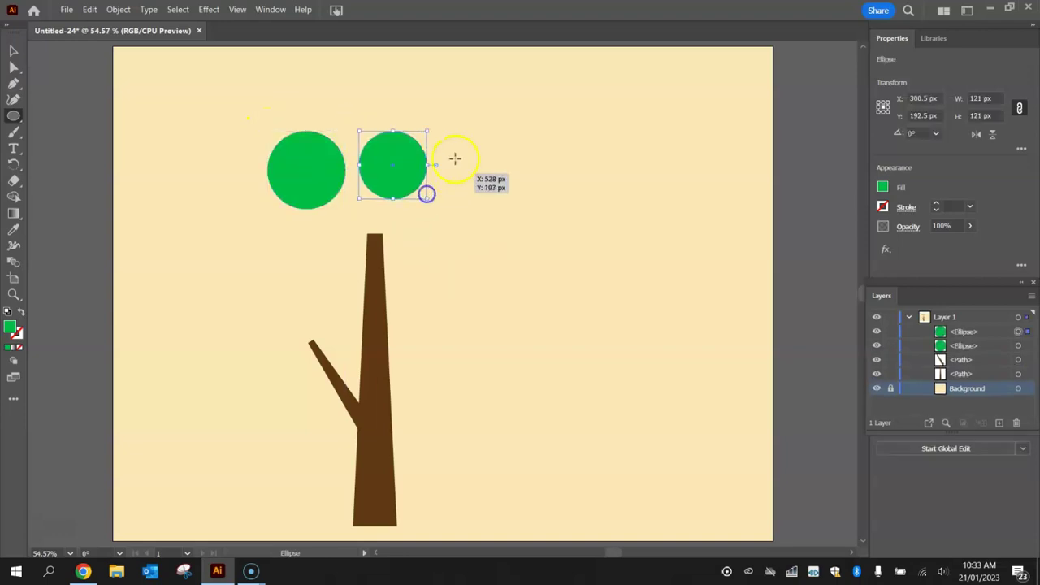
pyautogui.moveTo(343, 103); pyautogui.dragTo(482, 211)
pyautogui.moveTo(379, 181)
pyautogui.mouseDown()
pyautogui.moveTo(322, 225)
pyautogui.moveTo(380, 178)
pyautogui.mouseUp()
pyautogui.moveTo(317, 114); pyautogui.dragTo(366, 174)
pyautogui.moveTo(429, 127); pyautogui.dragTo(434, 235)
pyautogui.moveTo(278, 232); pyautogui.dragTo(343, 170)
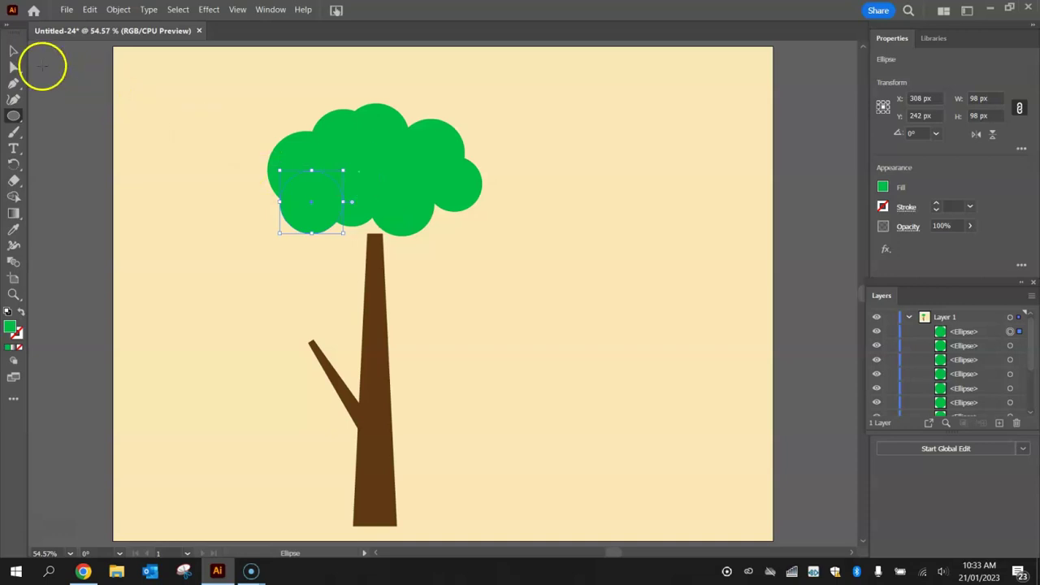
# Adjust the left circle and move the whole crown down onto the trunk top
pyautogui.click(13, 51)
pyautogui.click(184, 124)
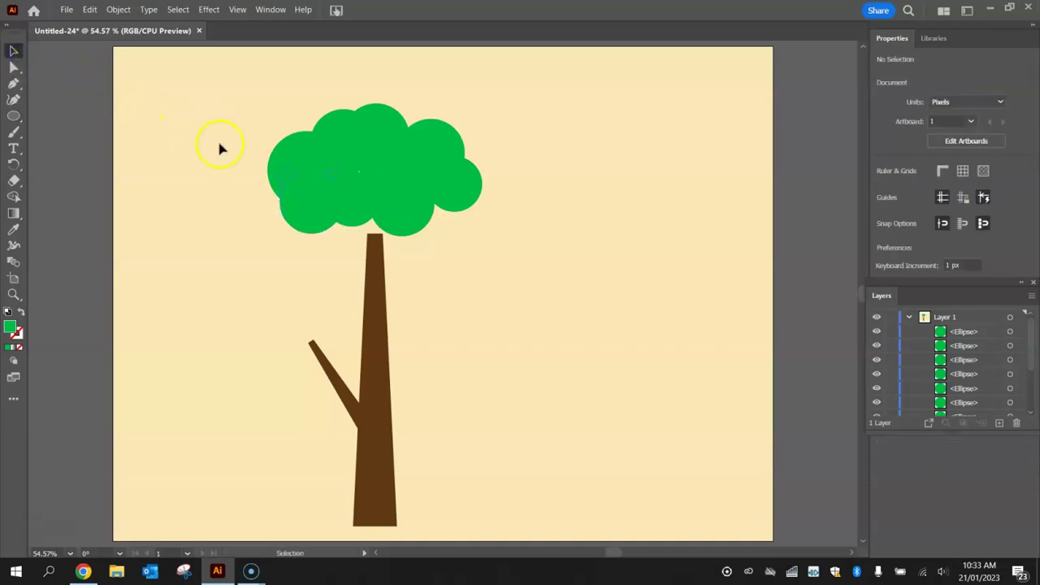
pyautogui.moveTo(294, 169); pyautogui.dragTo(283, 162)
pyautogui.moveTo(217, 79); pyautogui.dragTo(544, 228)
pyautogui.moveTo(390, 160)
pyautogui.mouseDown()
pyautogui.moveTo(398, 193)
pyautogui.moveTo(391, 167)
pyautogui.mouseUp()
# Enlarge one crown circle to 94 px
pyautogui.click(605, 164)
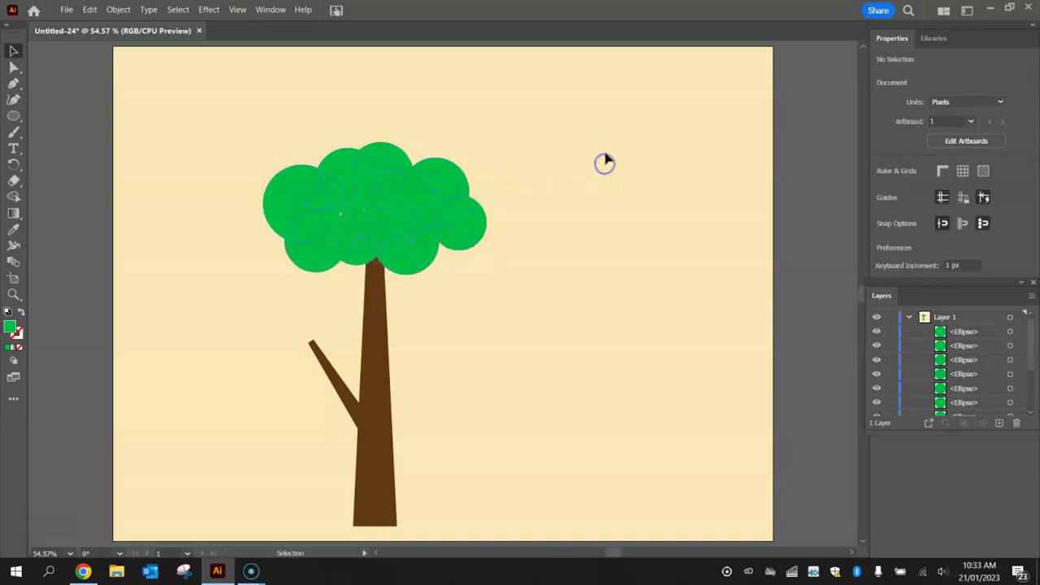
pyautogui.click(358, 233)
pyautogui.moveTo(384, 209)
pyautogui.mouseDown()
pyautogui.moveTo(371, 212)
pyautogui.moveTo(388, 202)
pyautogui.mouseUp()
pyautogui.click(532, 186)
# Shorten the trunk and raise it to the crown, then move the branch higher and shrink it
pyautogui.click(396, 430)
pyautogui.moveTo(396, 525); pyautogui.dragTo(390, 520)
pyautogui.moveTo(378, 368); pyautogui.dragTo(382, 336)
pyautogui.click(458, 327)
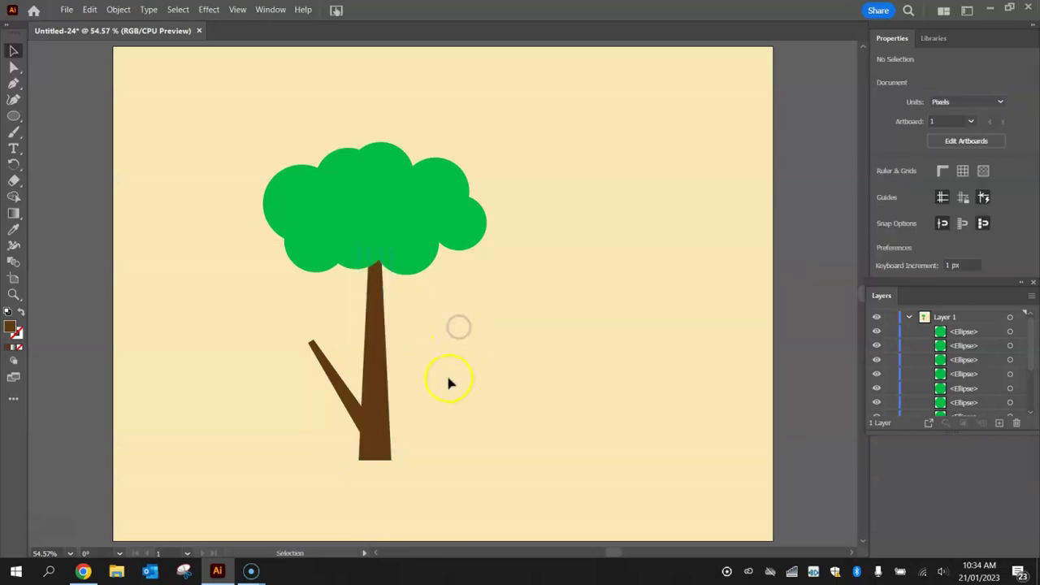
pyautogui.moveTo(344, 379); pyautogui.dragTo(346, 347)
pyautogui.moveTo(372, 399); pyautogui.dragTo(362, 372)
pyautogui.click(496, 349)
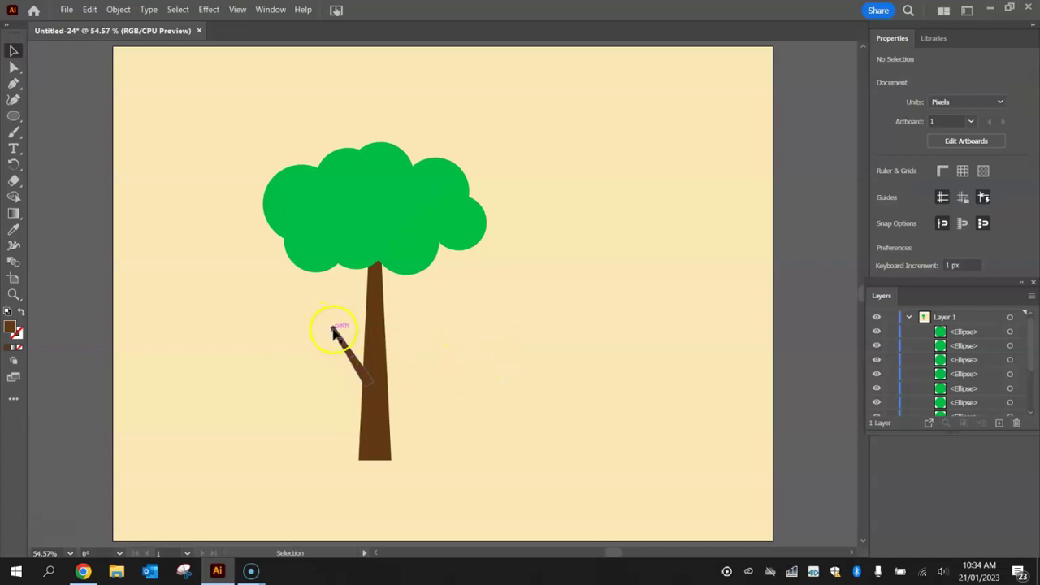
# Sample the crown's green and draw two small leaf circles at the branch tip
pyautogui.click(13, 116)
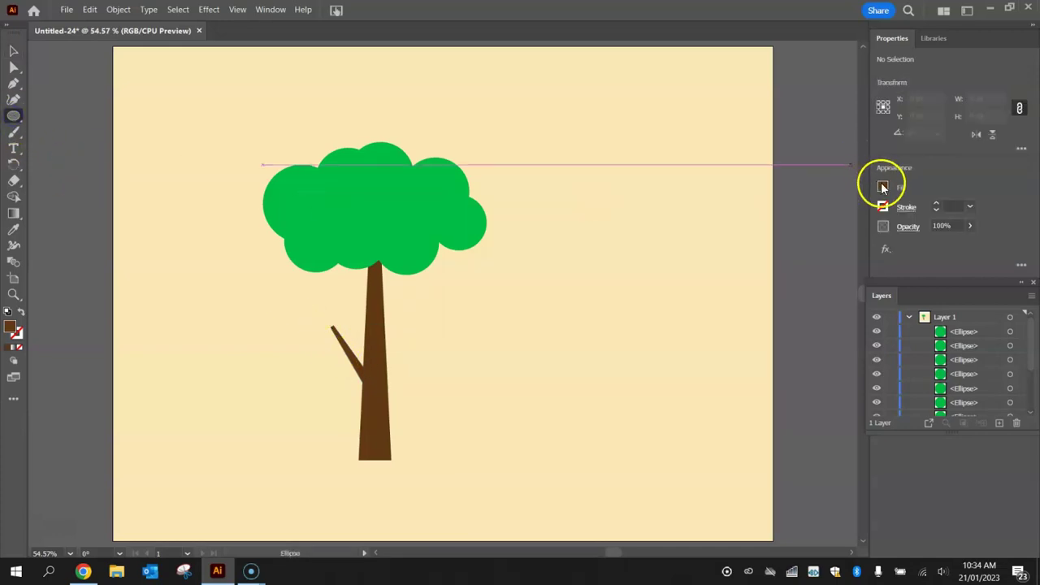
pyautogui.click(883, 188)
pyautogui.click(470, 231)
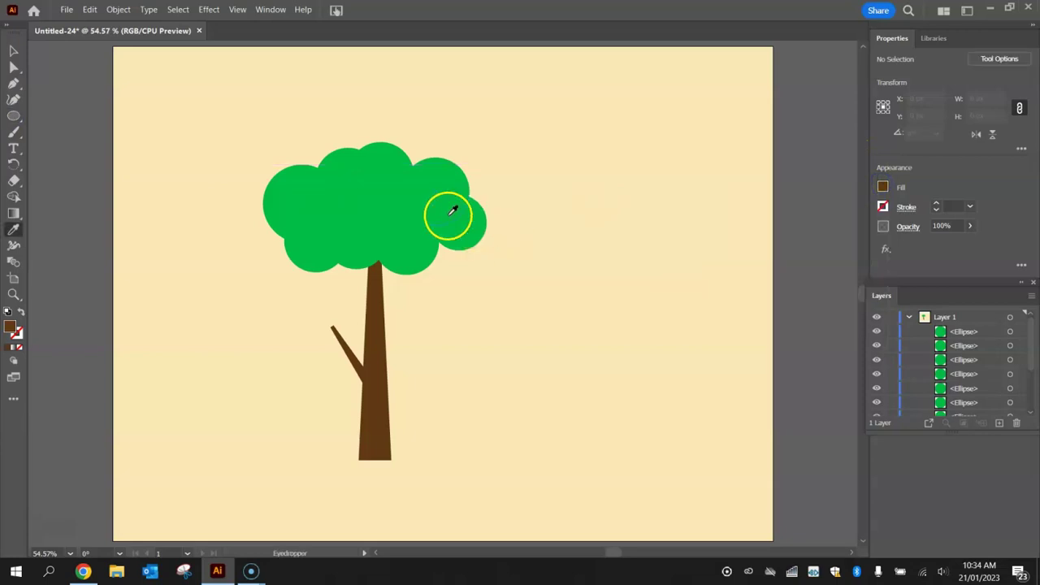
pyautogui.click(373, 199)
pyautogui.click(13, 115)
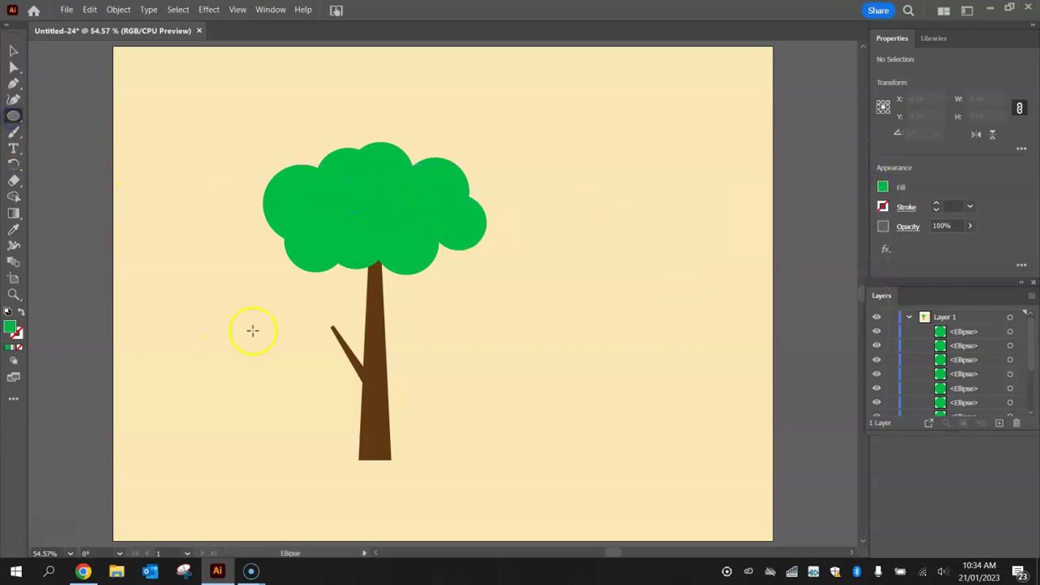
pyautogui.moveTo(304, 321); pyautogui.dragTo(332, 349)
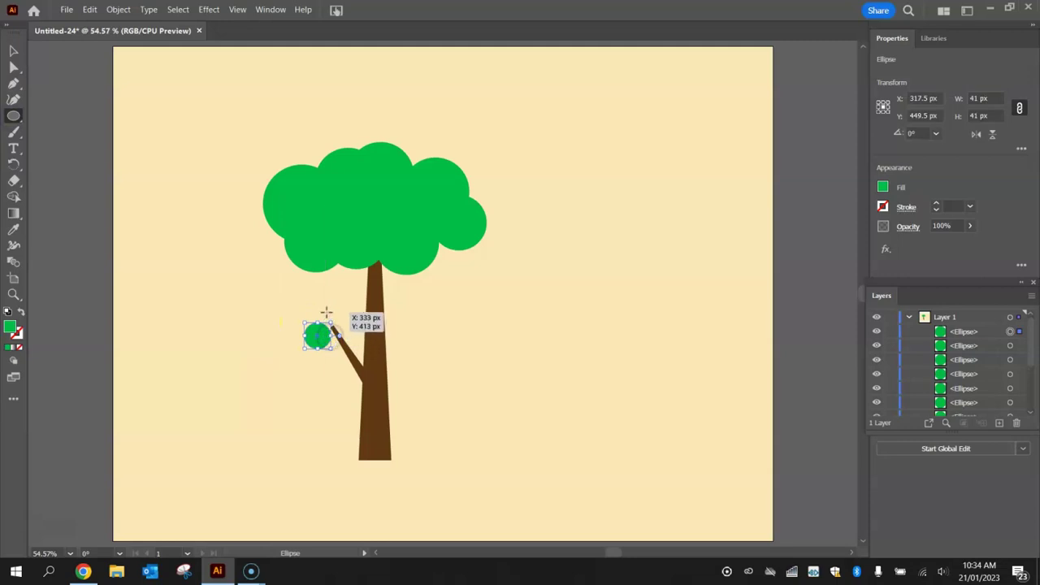
pyautogui.moveTo(321, 302)
pyautogui.mouseDown()
pyautogui.moveTo(336, 333)
pyautogui.moveTo(355, 334)
pyautogui.moveTo(314, 312)
pyautogui.moveTo(333, 330)
pyautogui.mouseUp()
pyautogui.click(13, 50)
pyautogui.moveTo(274, 295); pyautogui.dragTo(350, 325)
pyautogui.click(457, 318)
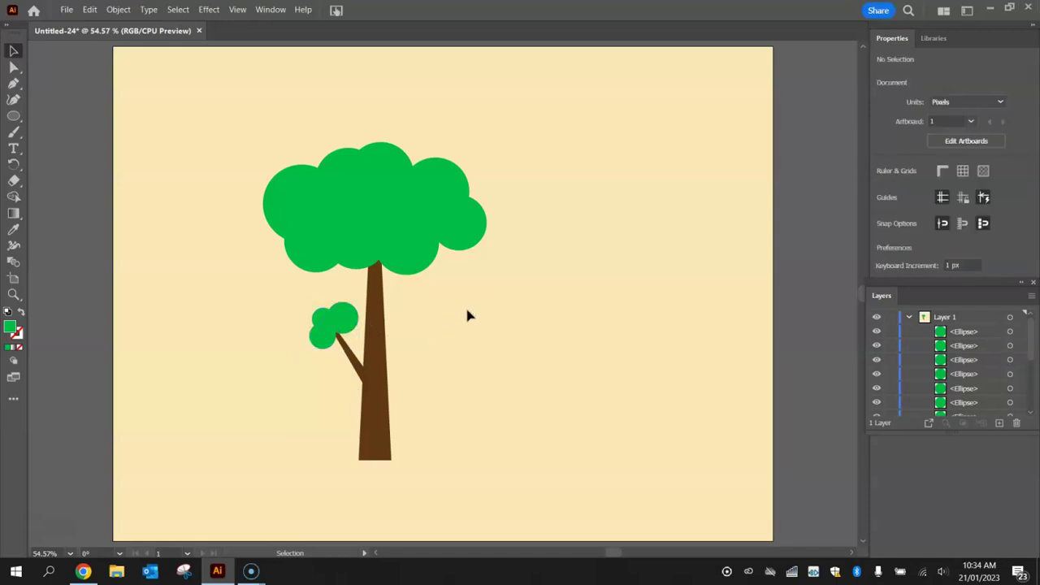
# Group all the tree's shapes and name the group 'Tree 1'
pyautogui.moveTo(219, 110); pyautogui.dragTo(553, 497)
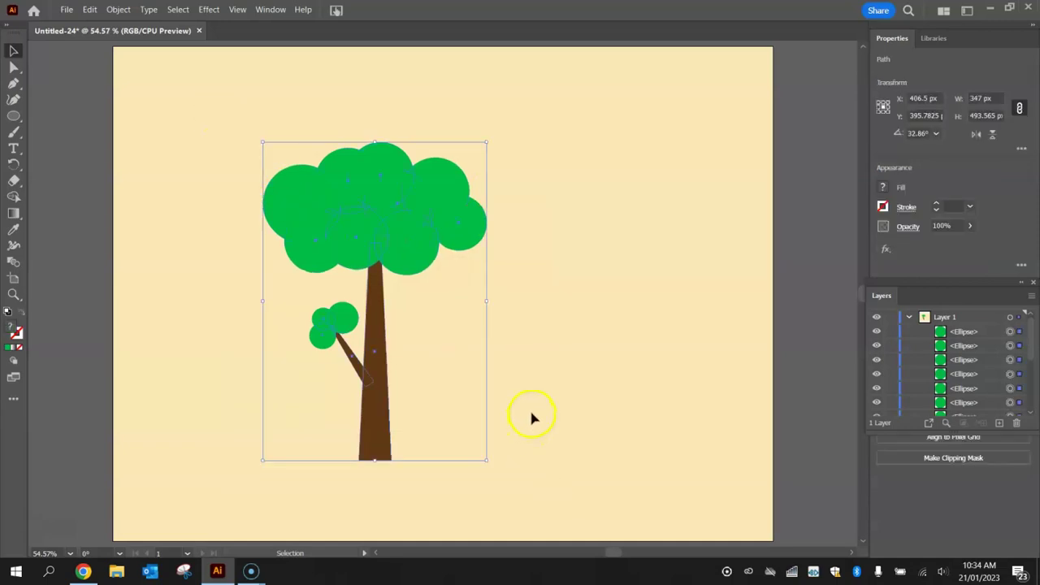
pyautogui.hotkey('ctrl', 'g')
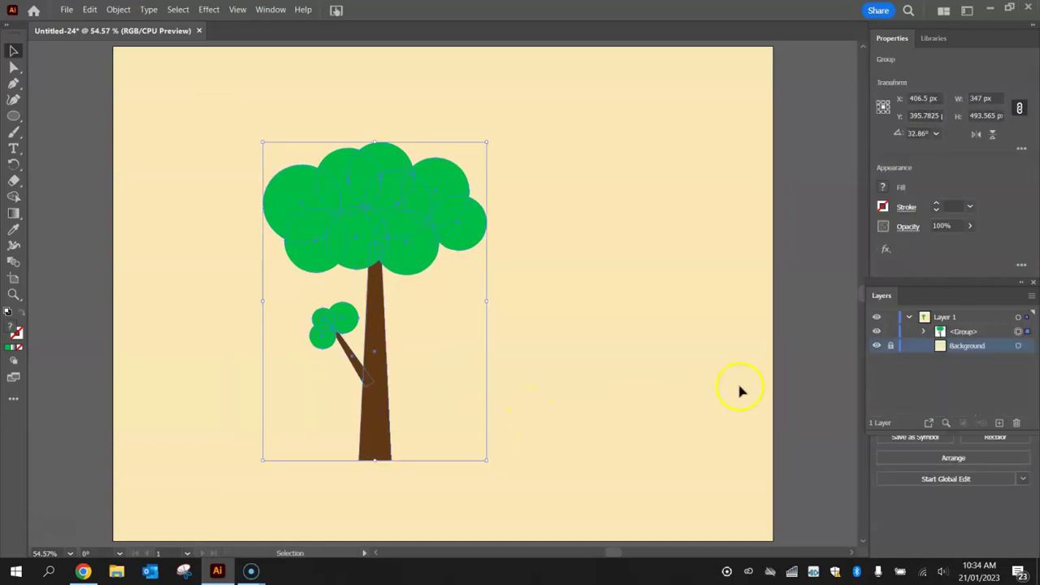
pyautogui.doubleClick(963, 331)
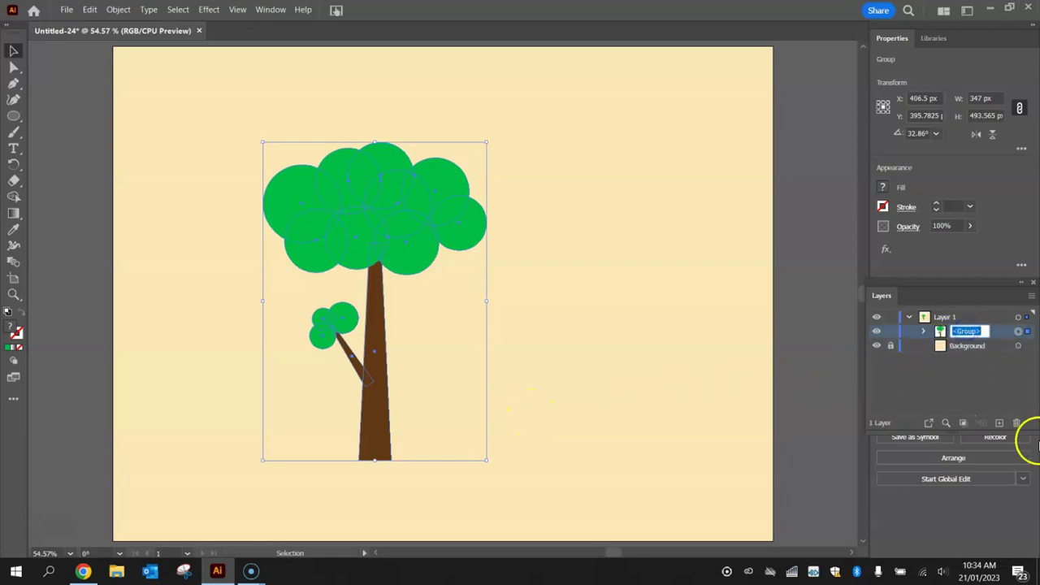
pyautogui.write('Tree 1')
pyautogui.press('Return')
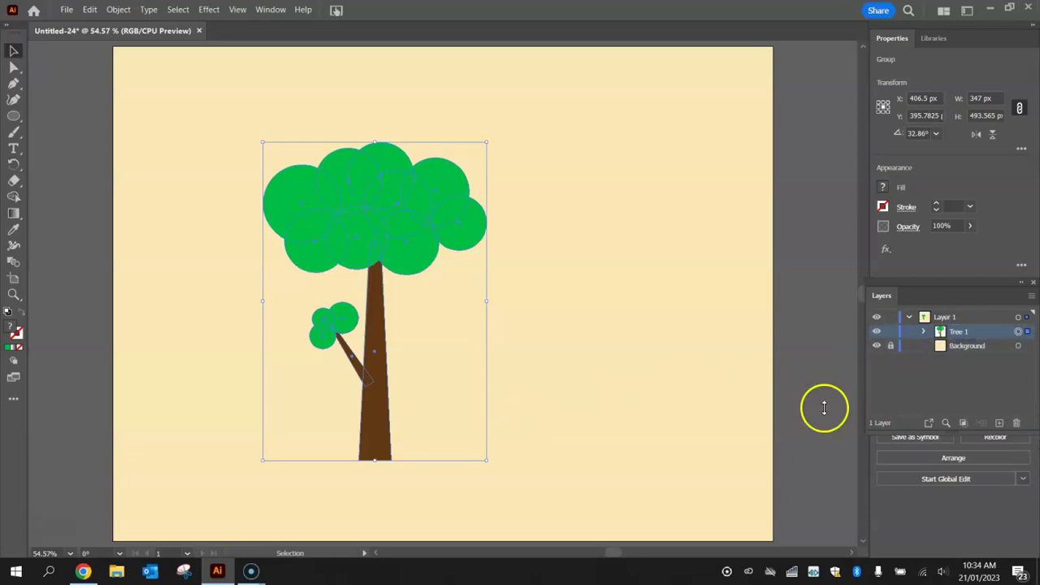
pyautogui.scroll(-1, 576, 273)
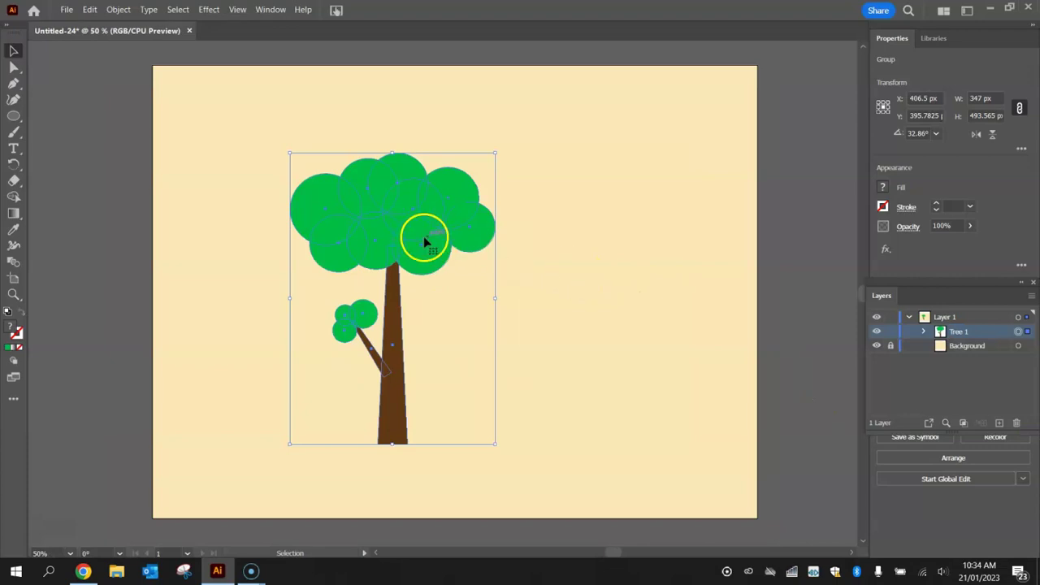
# Move Tree 1 to the artboard's left side
pyautogui.click(487, 290)
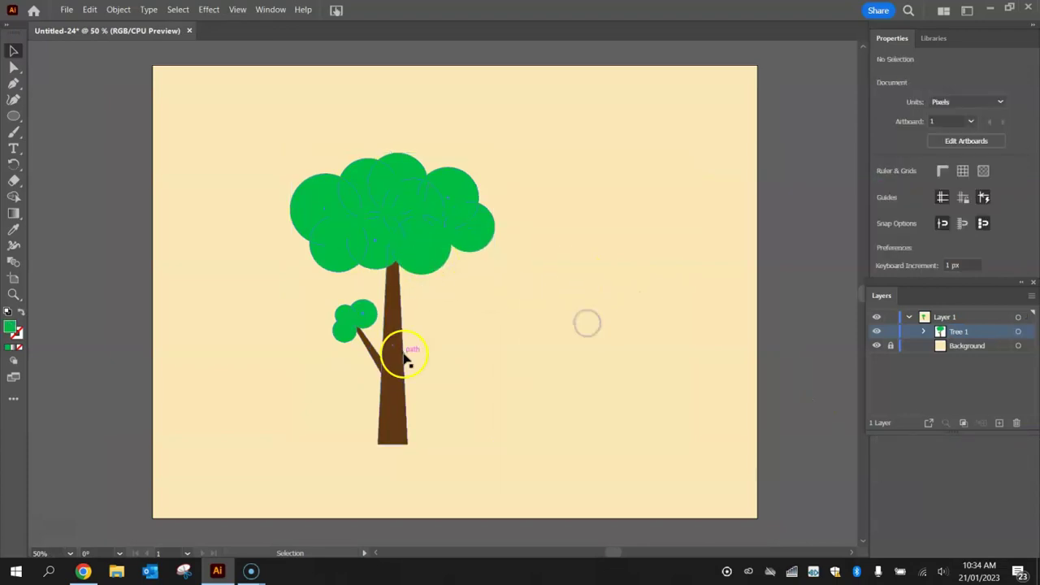
pyautogui.moveTo(398, 351); pyautogui.dragTo(275, 328)
pyautogui.click(584, 268)
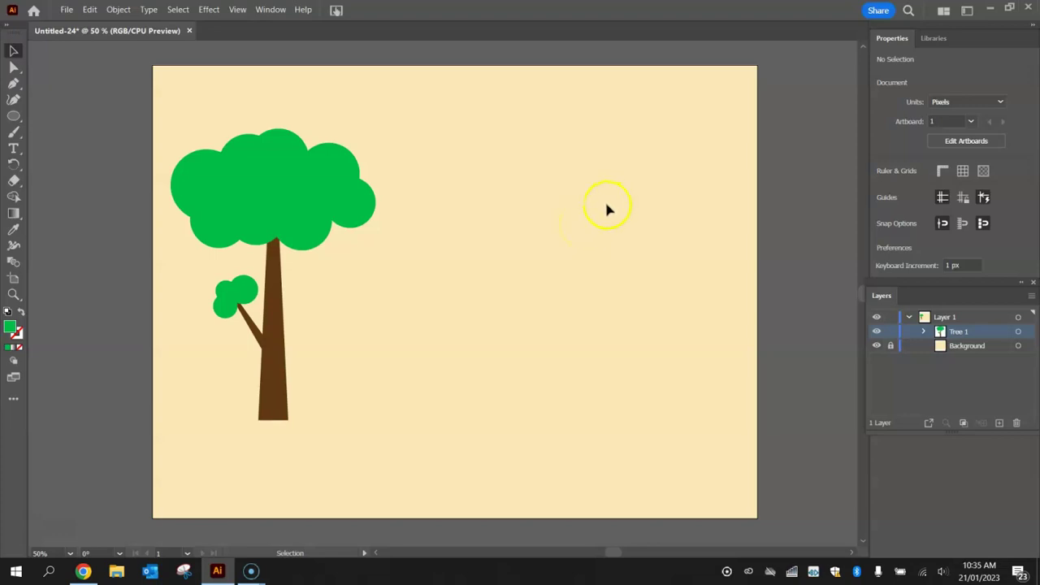
# Select the Polygon tool and set the fill colour to a darker green
pyautogui.click(15, 116)
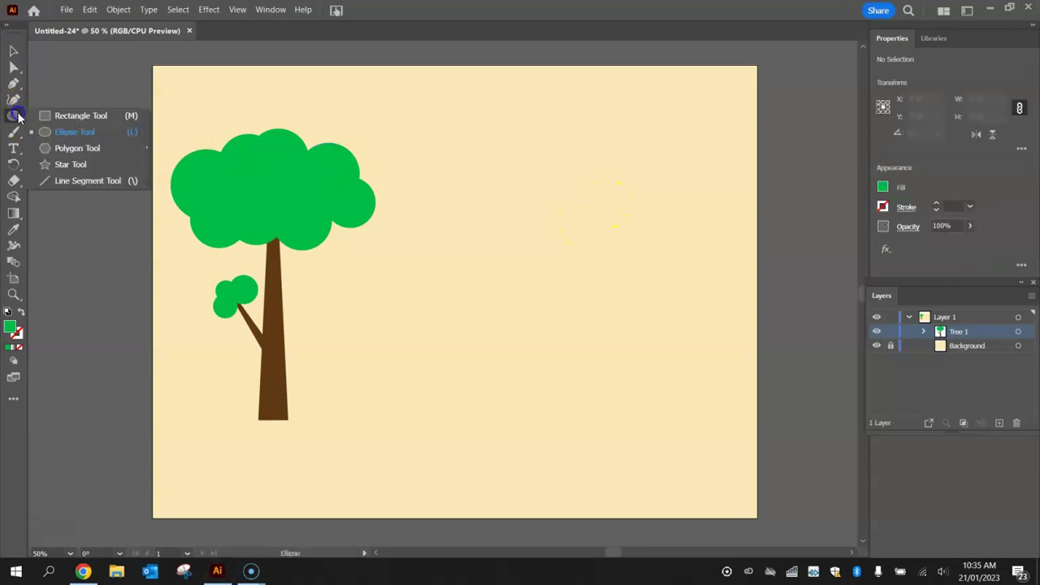
pyautogui.click(81, 149)
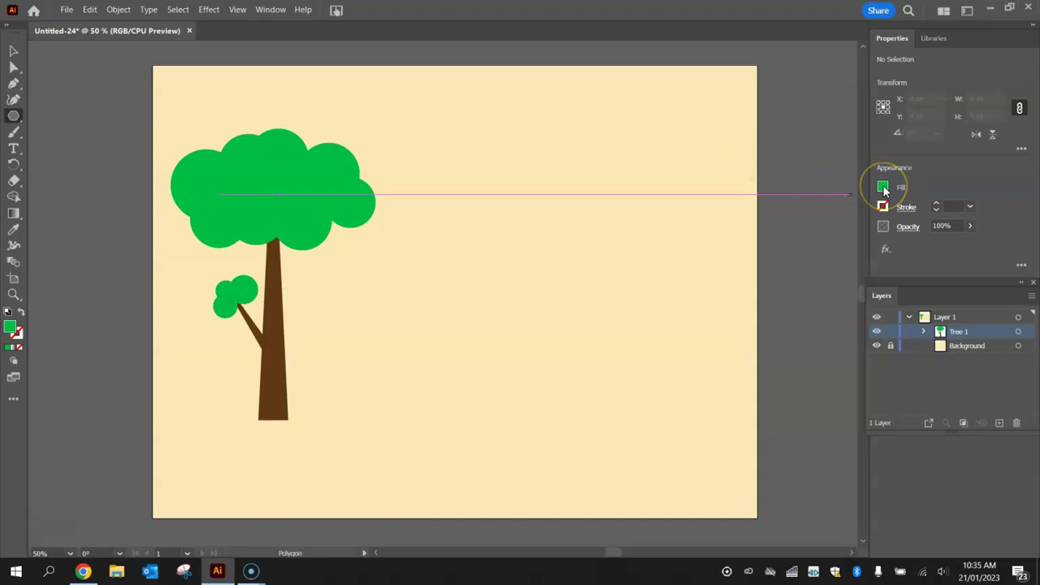
pyautogui.click(883, 188)
pyautogui.click(787, 285)
pyautogui.click(775, 242)
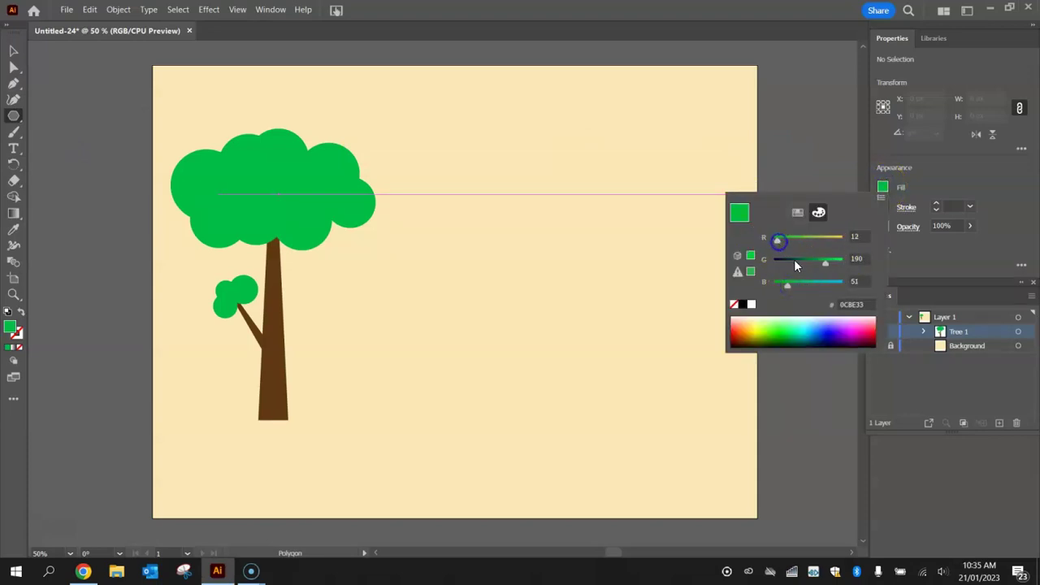
pyautogui.moveTo(803, 265); pyautogui.dragTo(824, 264)
pyautogui.click(942, 168)
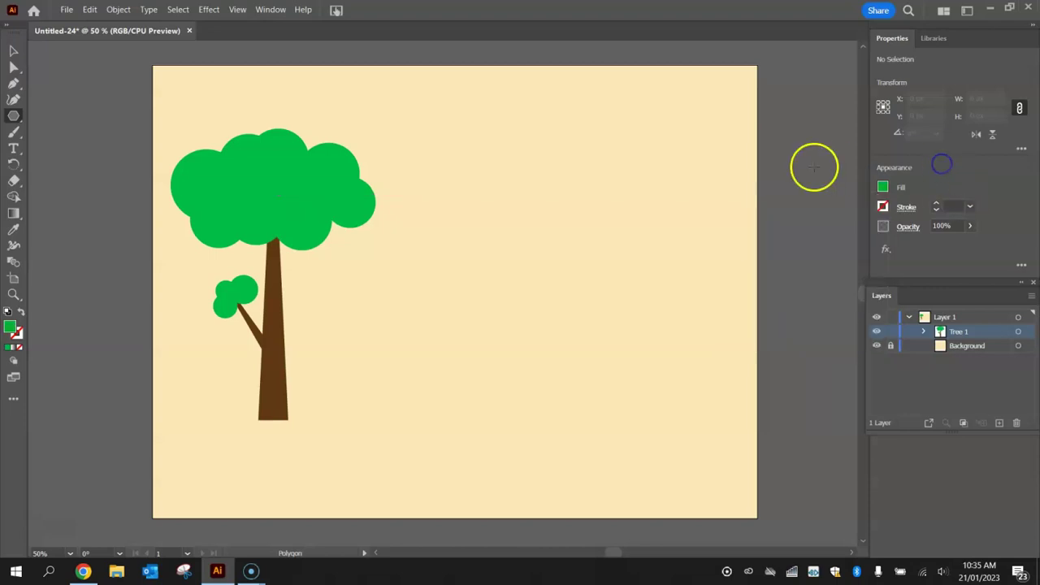
# Draw a small triangle right of the tree, then shrink and reposition it
pyautogui.moveTo(570, 136); pyautogui.dragTo(609, 157)
pyautogui.click(14, 50)
pyautogui.moveTo(561, 127); pyautogui.dragTo(575, 190)
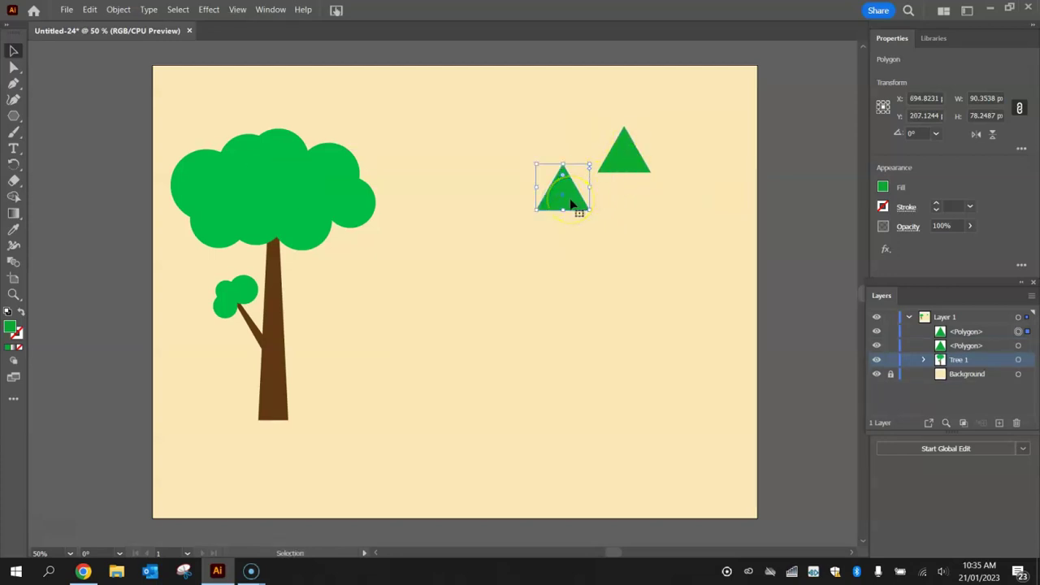
# Scale the left triangle proportionally to 1.5 times its height, about 135 × 117 px
pyautogui.click(566, 201)
pyautogui.click(629, 151)
pyautogui.click(569, 196)
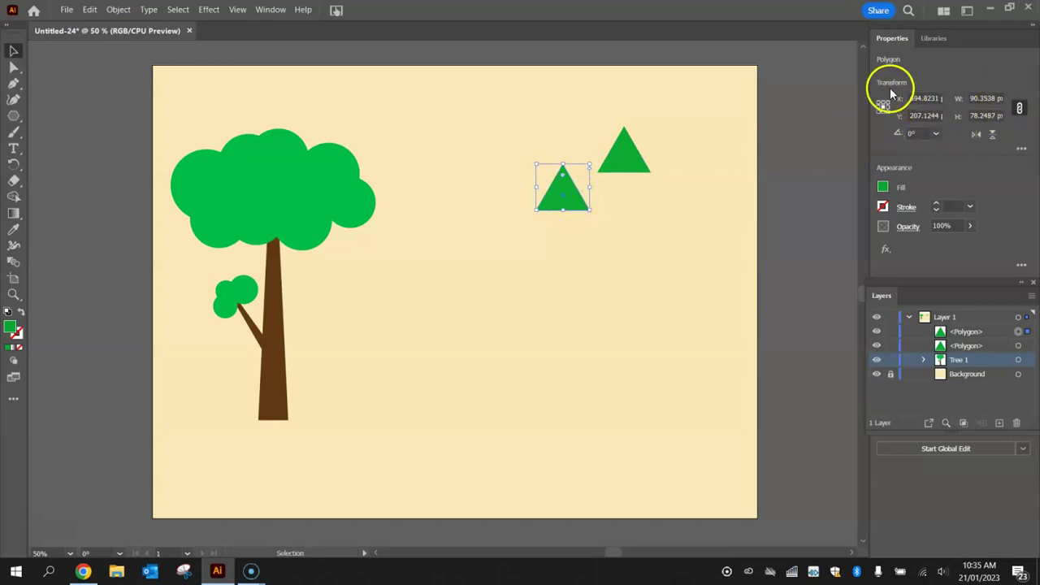
pyautogui.click(272, 8)
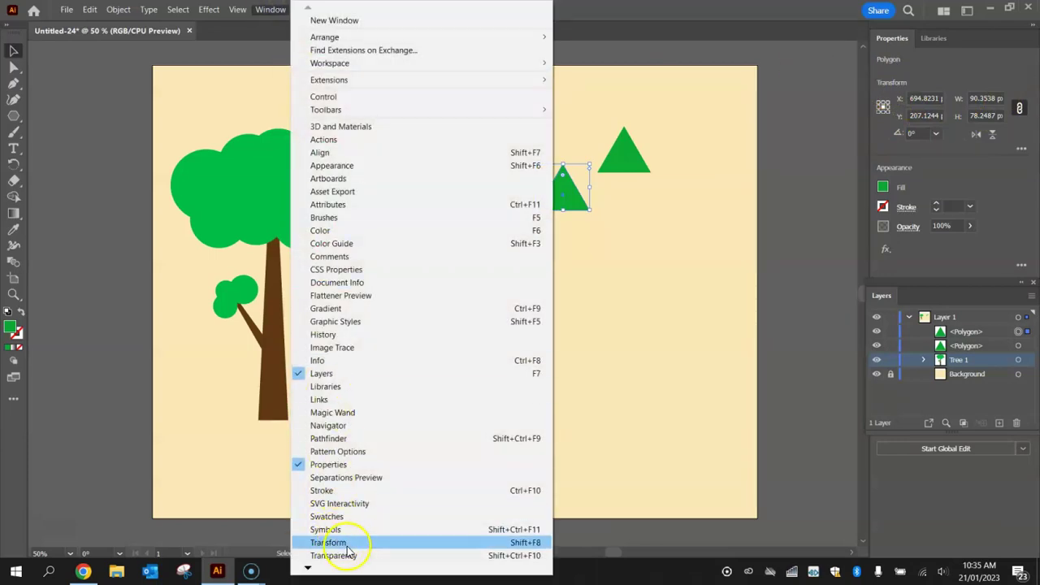
pyautogui.click(976, 79)
pyautogui.click(960, 99)
pyautogui.click(959, 116)
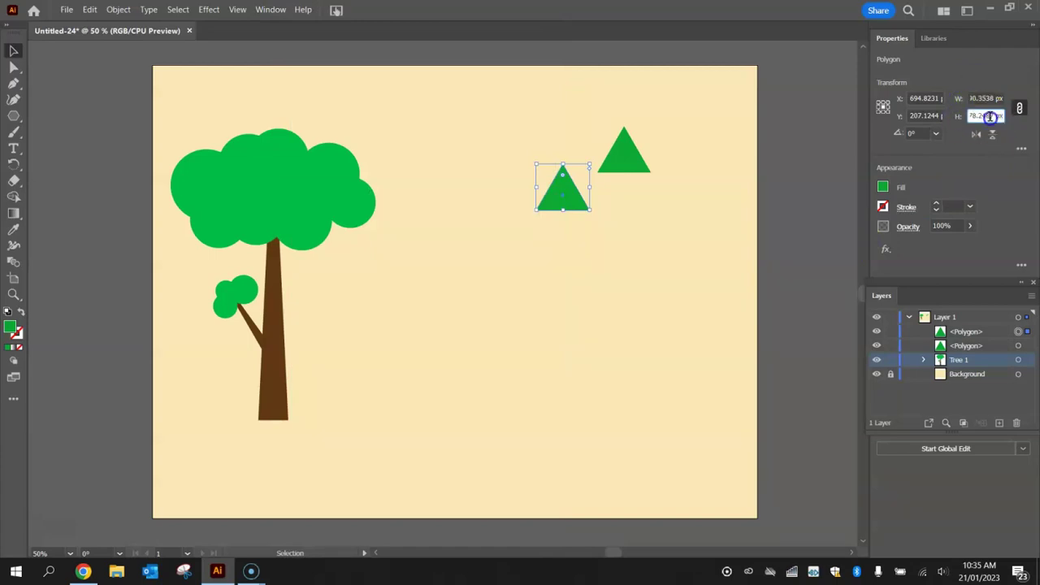
pyautogui.click(992, 115)
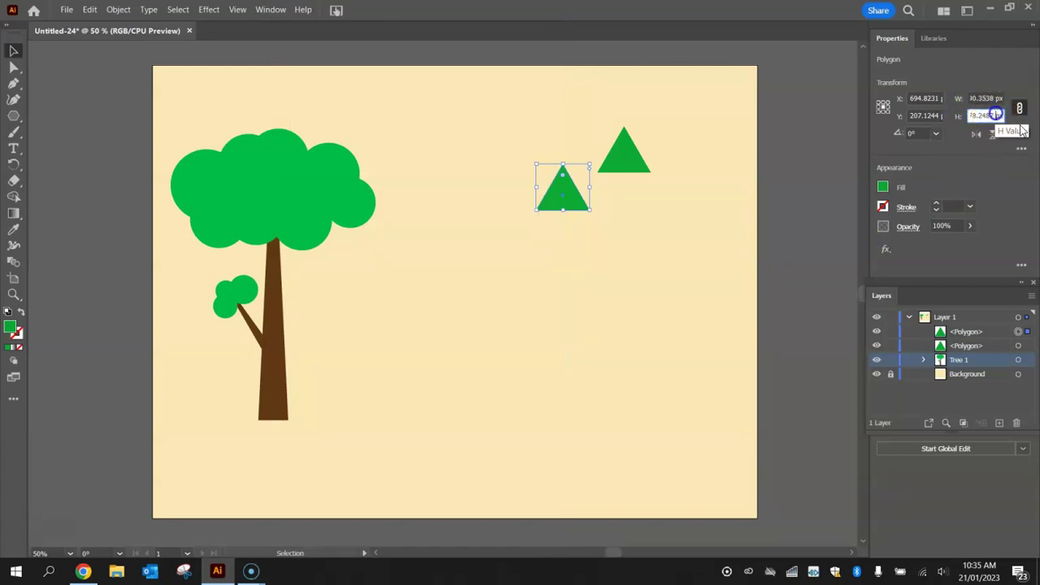
pyautogui.moveTo(997, 116)
pyautogui.mouseDown()
pyautogui.moveTo(994, 142)
pyautogui.moveTo(1002, 111)
pyautogui.moveTo(1021, 163)
pyautogui.moveTo(1007, 120)
pyautogui.mouseUp()
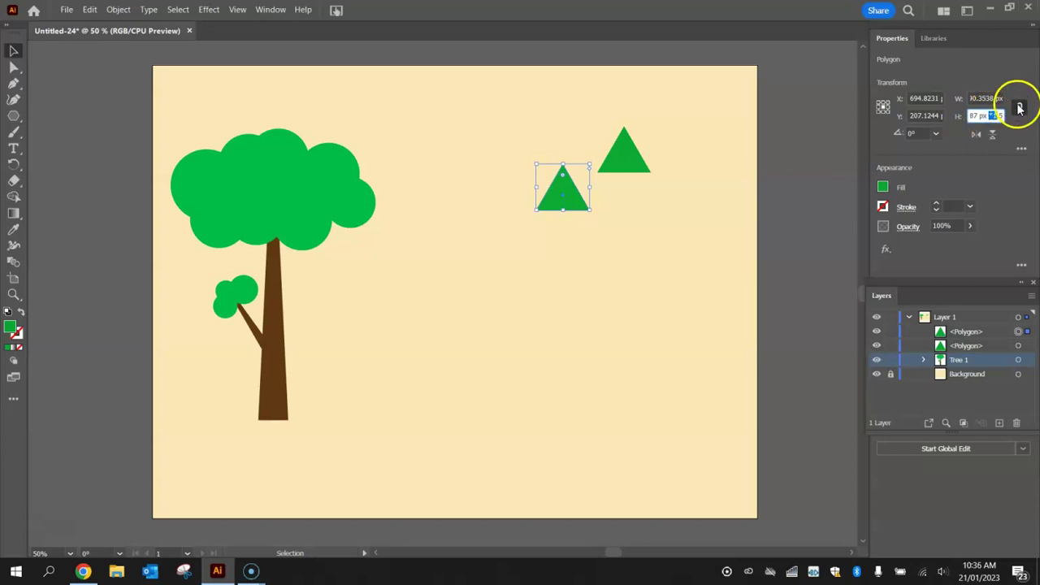
pyautogui.click(1020, 110)
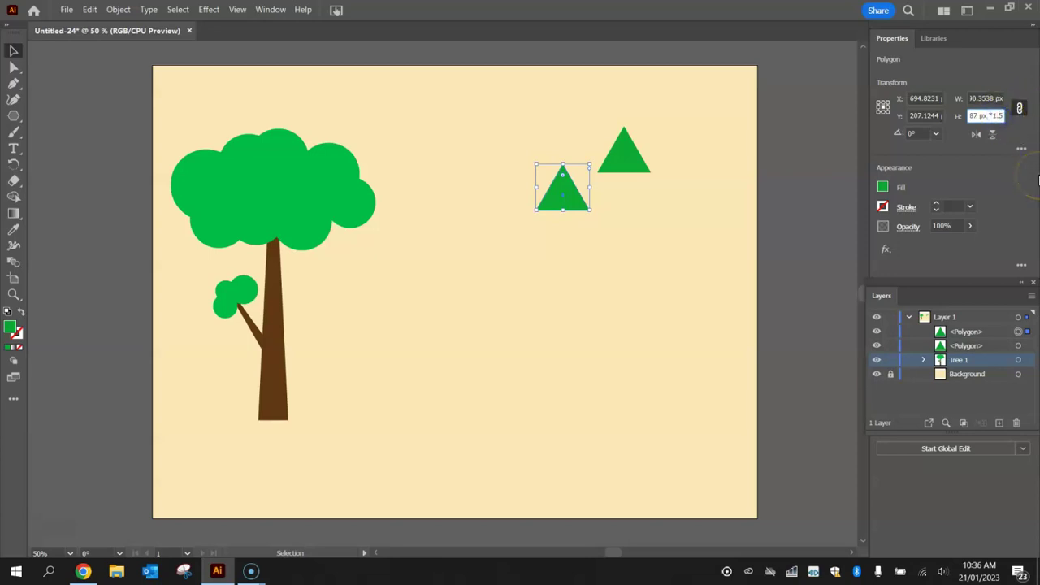
pyautogui.press('Return')
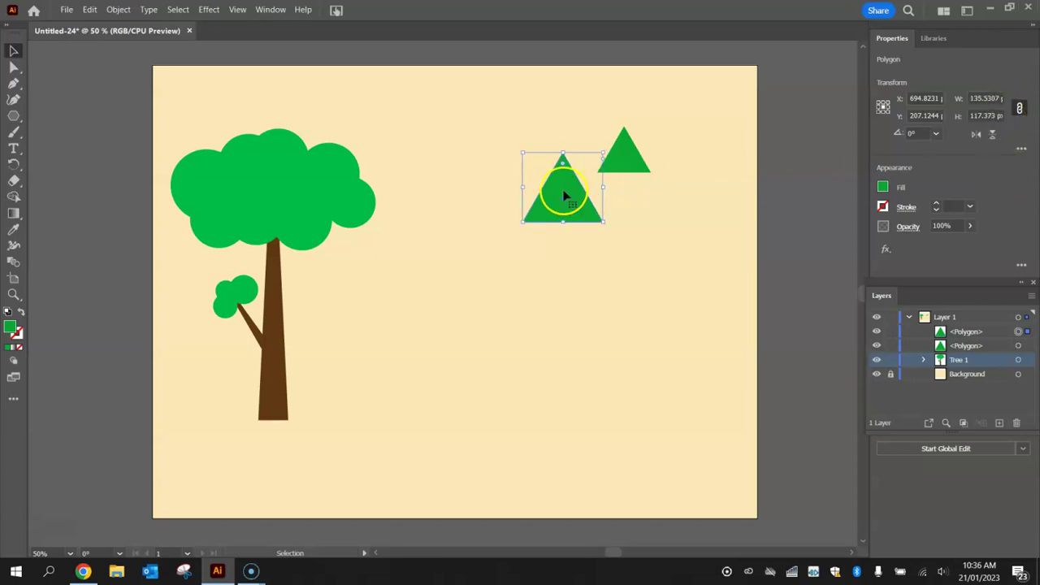
# Shift the enlarged triangle slightly up and left of the smaller one
pyautogui.moveTo(560, 188)
pyautogui.mouseDown()
pyautogui.moveTo(570, 193)
pyautogui.moveTo(553, 198)
pyautogui.moveTo(550, 172)
pyautogui.moveTo(557, 184)
pyautogui.mouseUp()
pyautogui.click(615, 156)
pyautogui.click(561, 191)
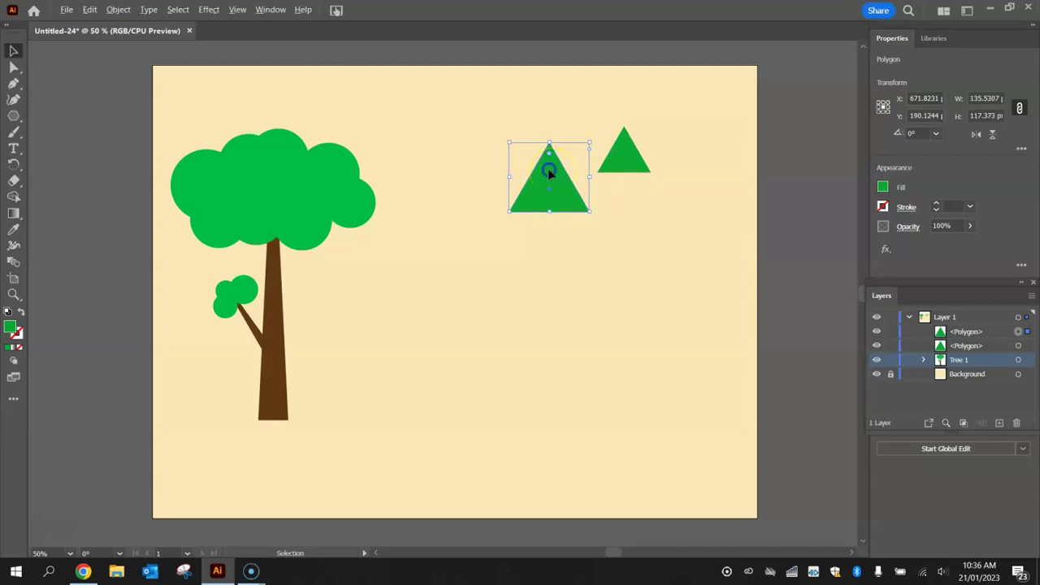
# Copy the triangle down-right and scale the copy 1.5 times to about 203 × 176 px
pyautogui.moveTo(552, 173); pyautogui.dragTo(628, 223)
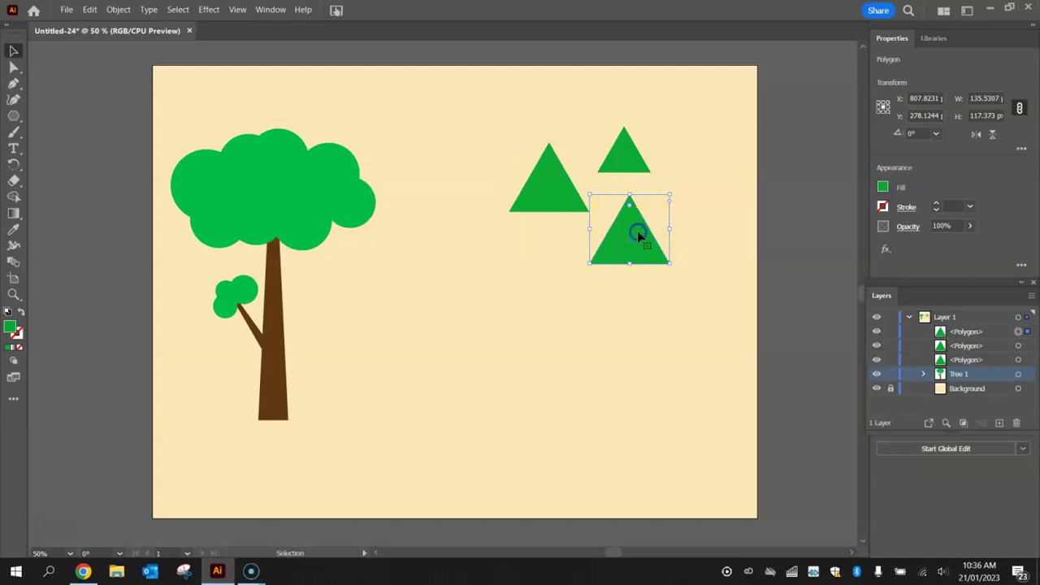
pyautogui.click(999, 117)
pyautogui.press('Return')
pyautogui.click(691, 336)
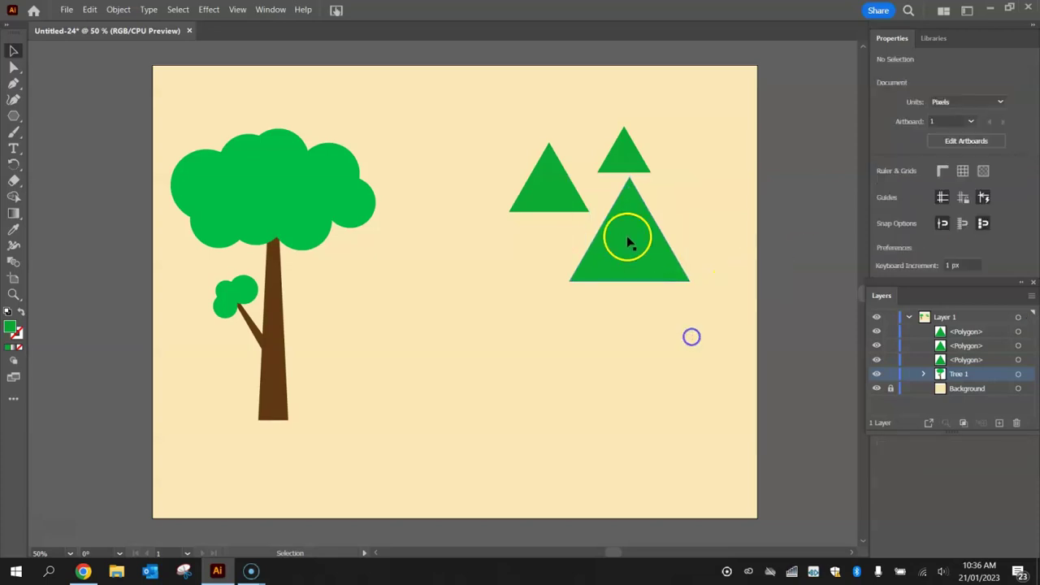
# Copy that triangle further down and scale it by * 1.5 to about 305 × 264 px
pyautogui.moveTo(627, 241); pyautogui.dragTo(594, 348)
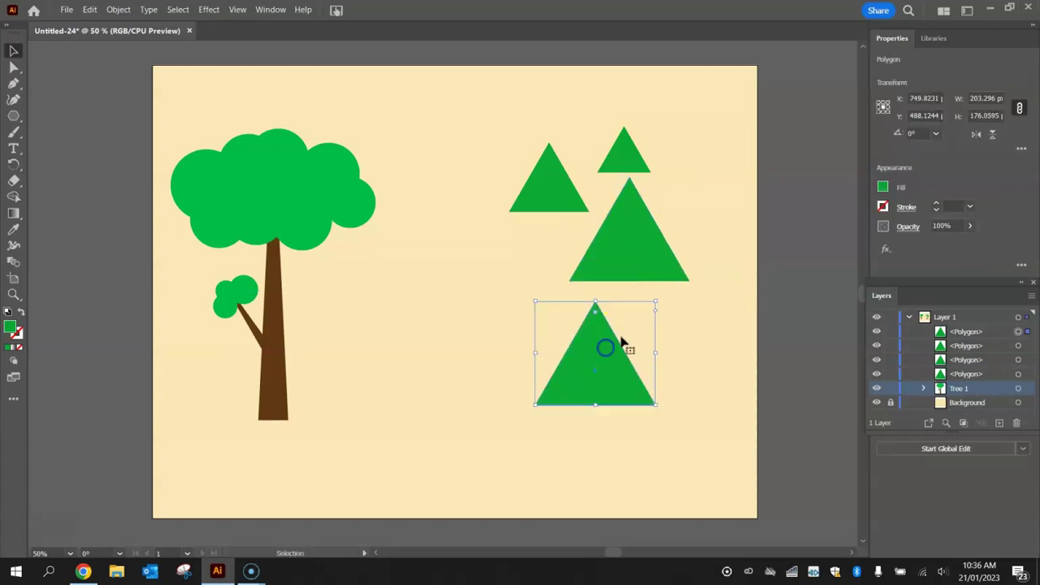
pyautogui.click(986, 115)
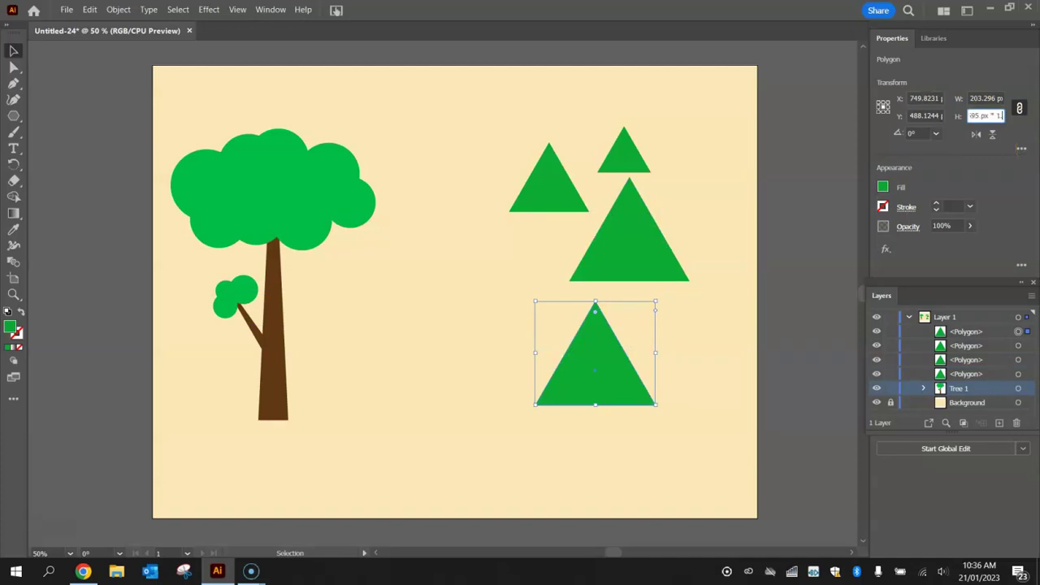
pyautogui.write('* 1.5')
pyautogui.press('Return')
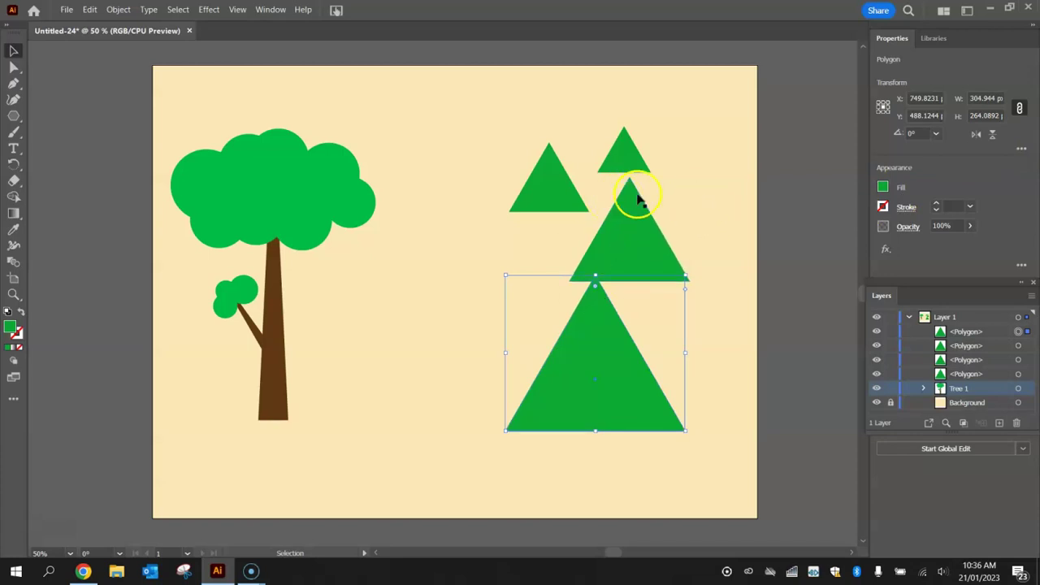
pyautogui.click(680, 179)
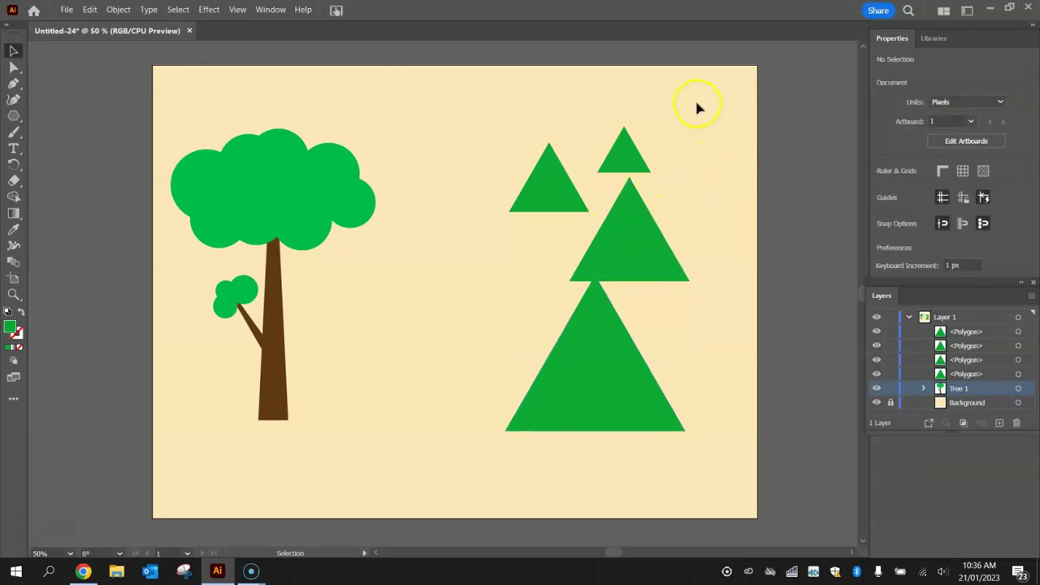
# Select all four triangles and align their horizontal centres
pyautogui.moveTo(695, 100); pyautogui.dragTo(510, 439)
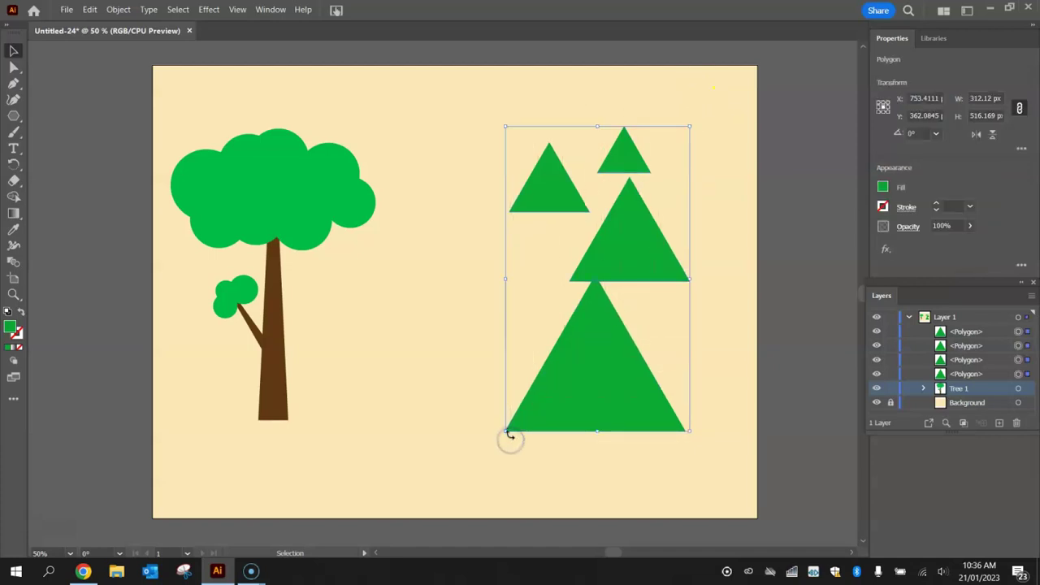
pyautogui.moveTo(889, 290); pyautogui.dragTo(881, 427)
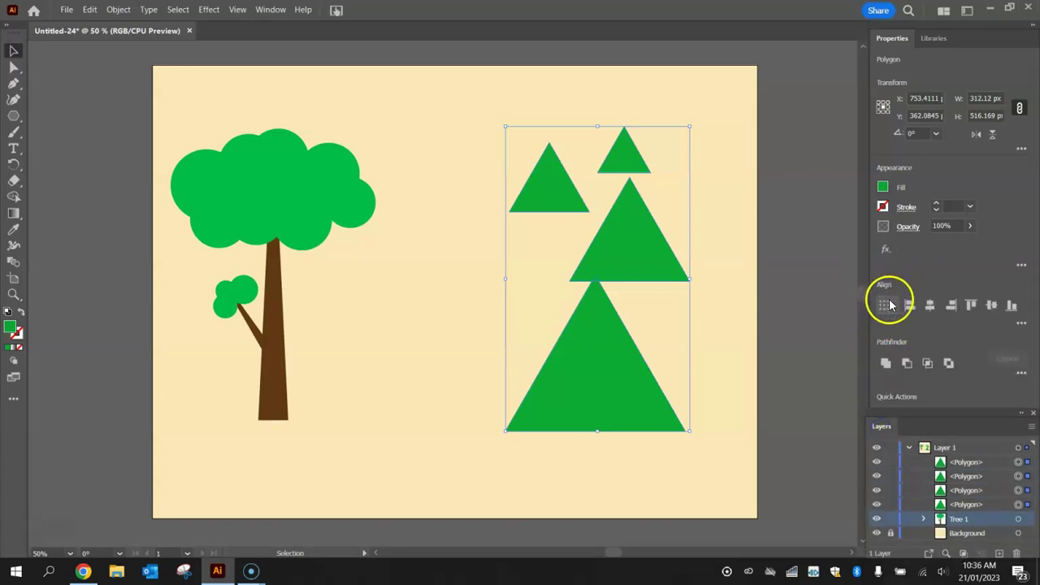
pyautogui.click(931, 307)
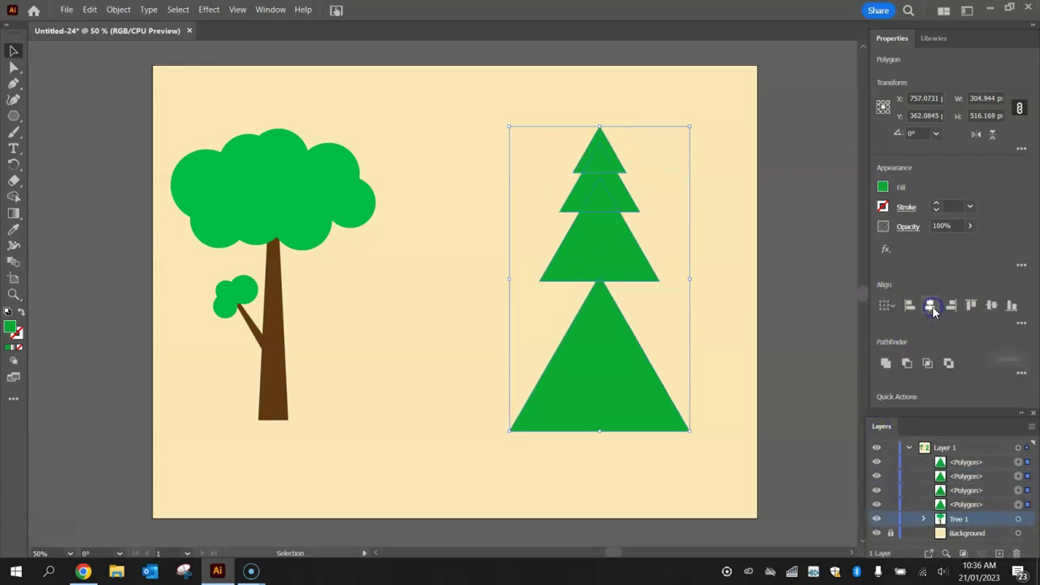
pyautogui.click(713, 223)
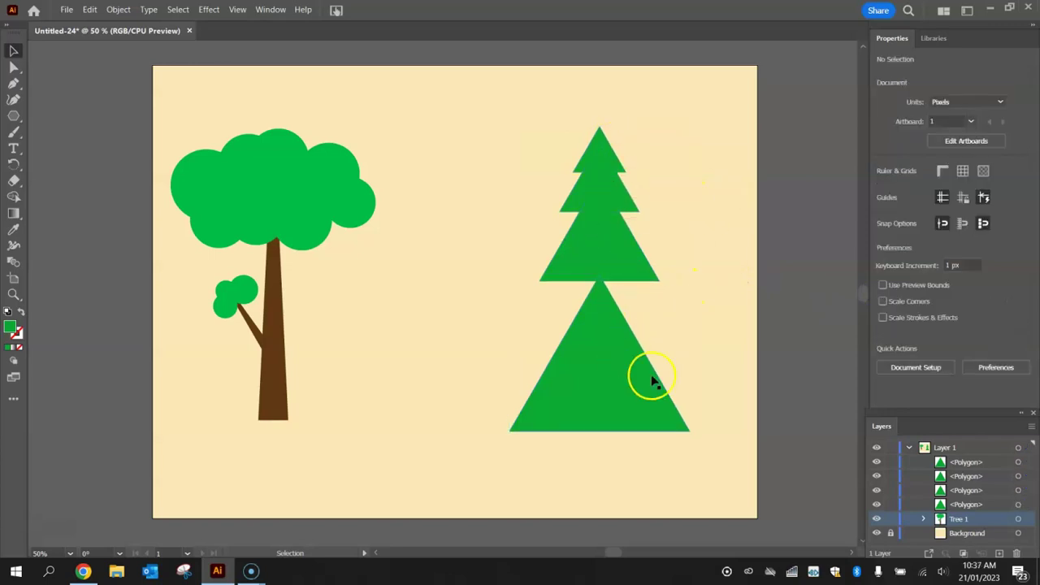
# Move the third and bottom triangles up into the stack and lower the top tier slightly
pyautogui.moveTo(613, 248); pyautogui.dragTo(610, 231)
pyautogui.moveTo(599, 361); pyautogui.dragTo(577, 286)
pyautogui.click(712, 199)
pyautogui.click(749, 160)
pyautogui.click(738, 162)
pyautogui.moveTo(717, 136); pyautogui.dragTo(495, 354)
pyautogui.click(580, 302)
pyautogui.click(597, 226)
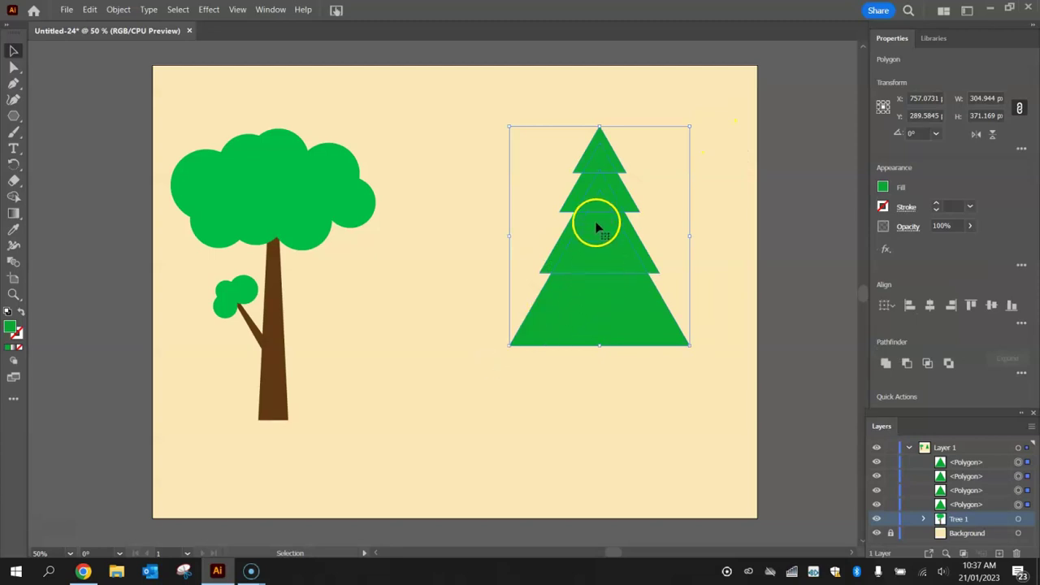
pyautogui.click(666, 154)
pyautogui.moveTo(608, 155); pyautogui.dragTo(608, 158)
# Fine-tune the top triangle's position so all tiers overlap evenly
pyautogui.moveTo(674, 149); pyautogui.dragTo(559, 353)
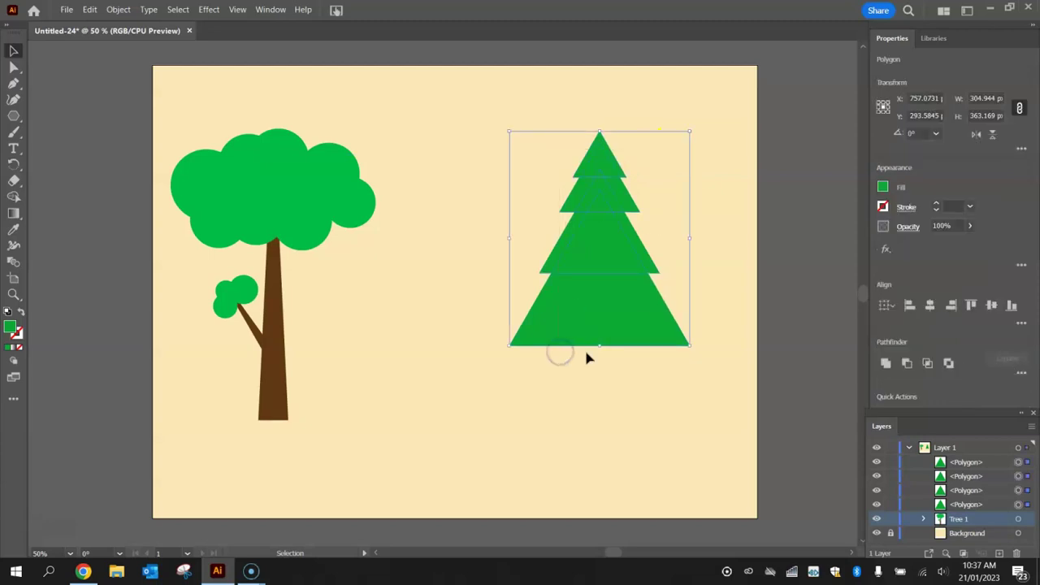
pyautogui.moveTo(712, 218); pyautogui.dragTo(711, 217)
pyautogui.moveTo(708, 204); pyautogui.dragTo(719, 187)
pyautogui.click(598, 154)
pyautogui.moveTo(615, 144)
pyautogui.mouseDown()
pyautogui.moveTo(613, 121)
pyautogui.moveTo(600, 132)
pyautogui.mouseUp()
pyautogui.click(673, 156)
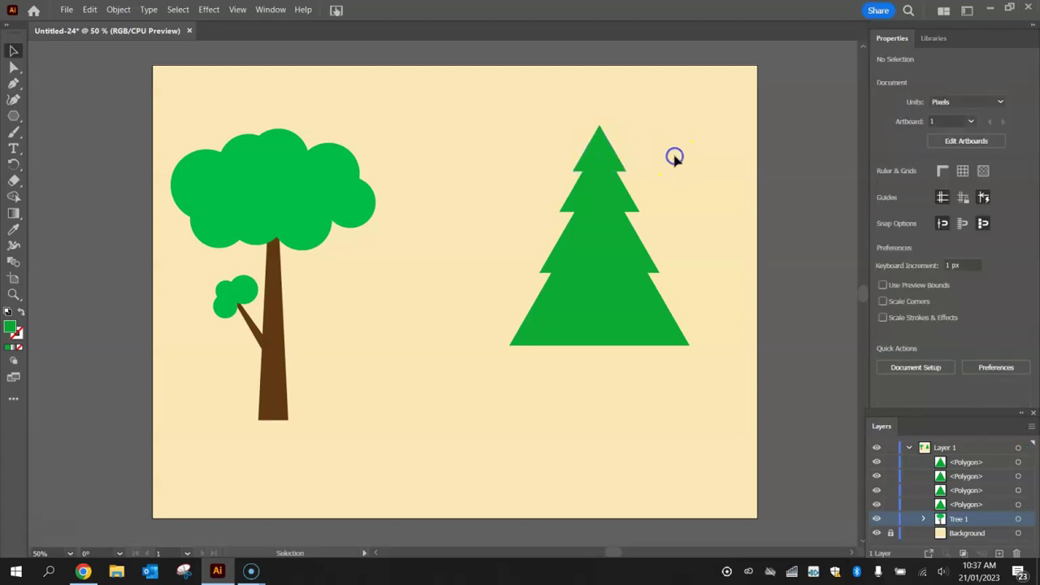
pyautogui.moveTo(636, 419); pyautogui.dragTo(569, 74)
pyautogui.click(625, 234)
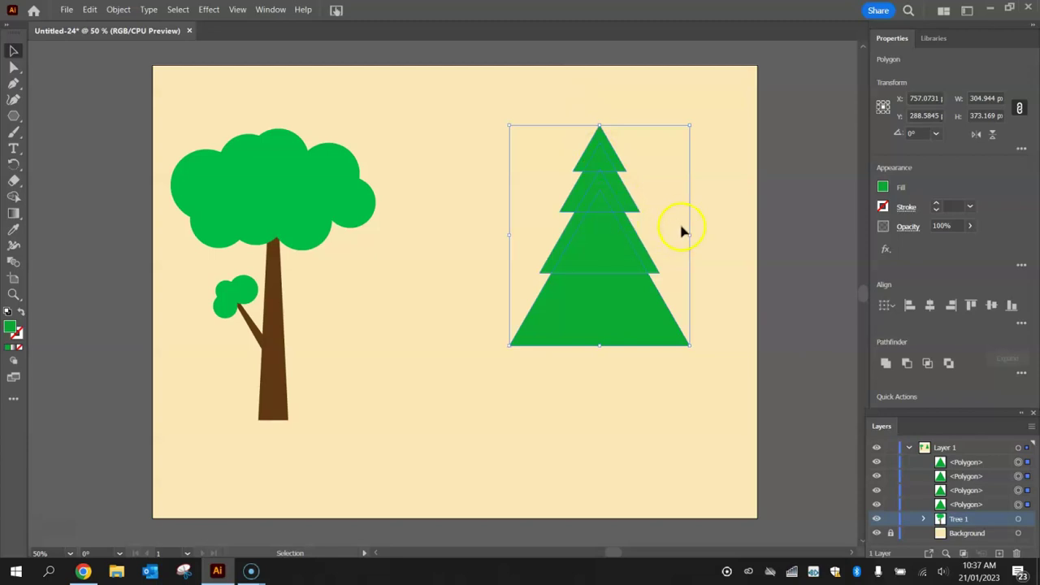
pyautogui.click(687, 228)
pyautogui.moveTo(627, 370); pyautogui.dragTo(550, 267)
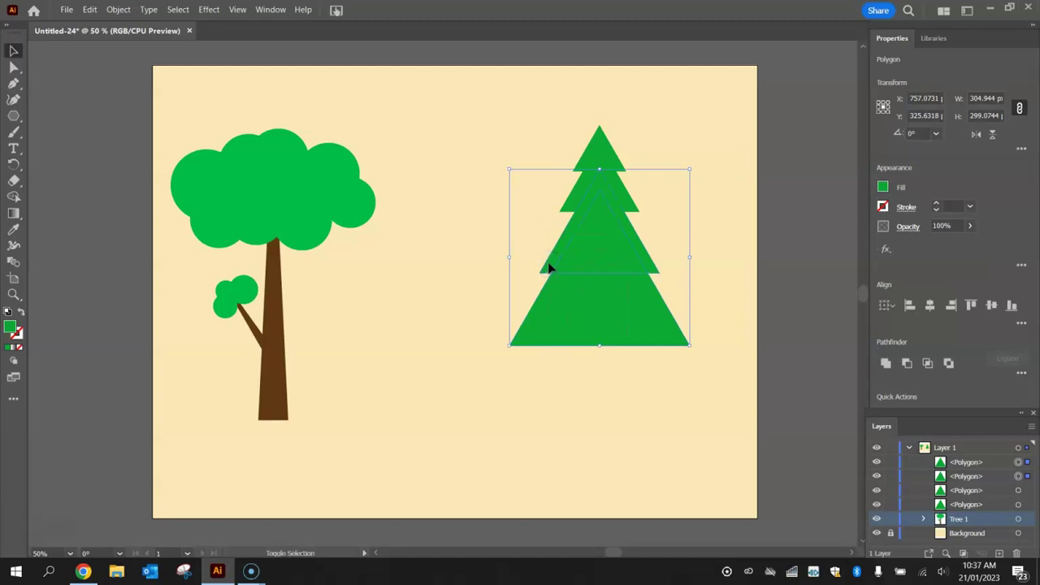
pyautogui.click(610, 228)
pyautogui.click(732, 146)
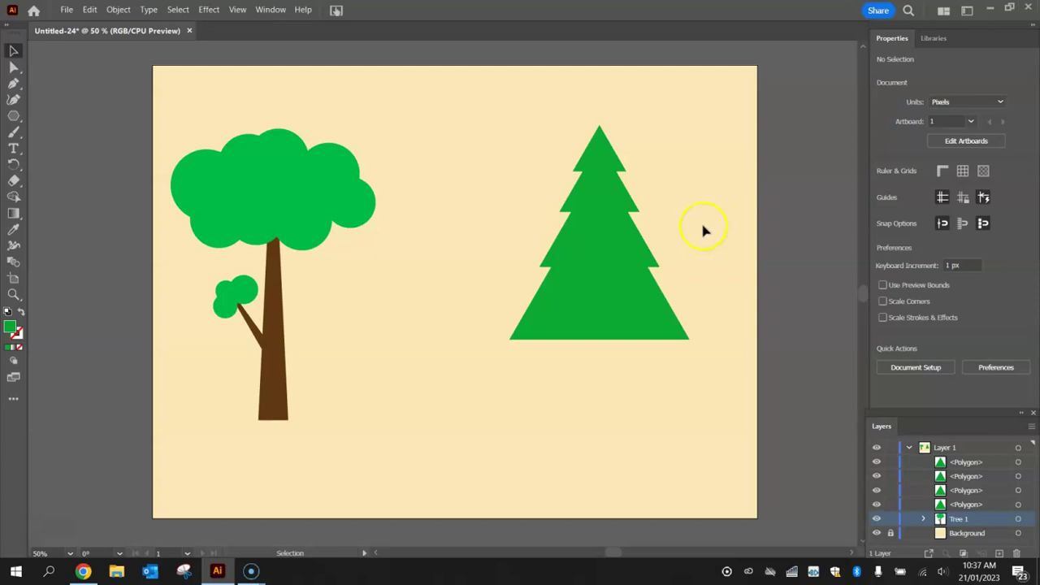
# Sample the deciduous tree's brown trunk colour as the fill with the Eyedropper
pyautogui.click(13, 115)
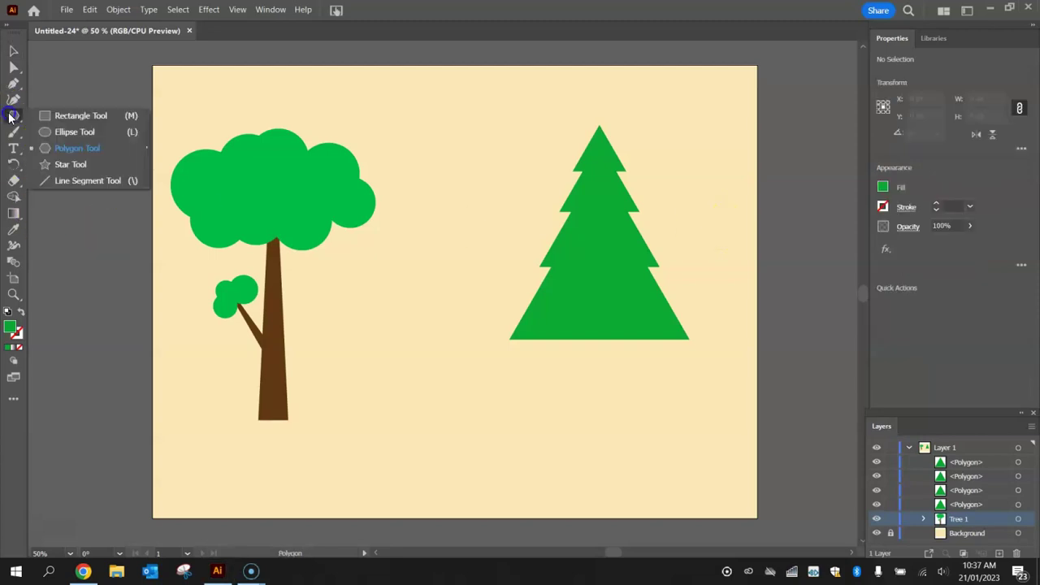
pyautogui.click(81, 115)
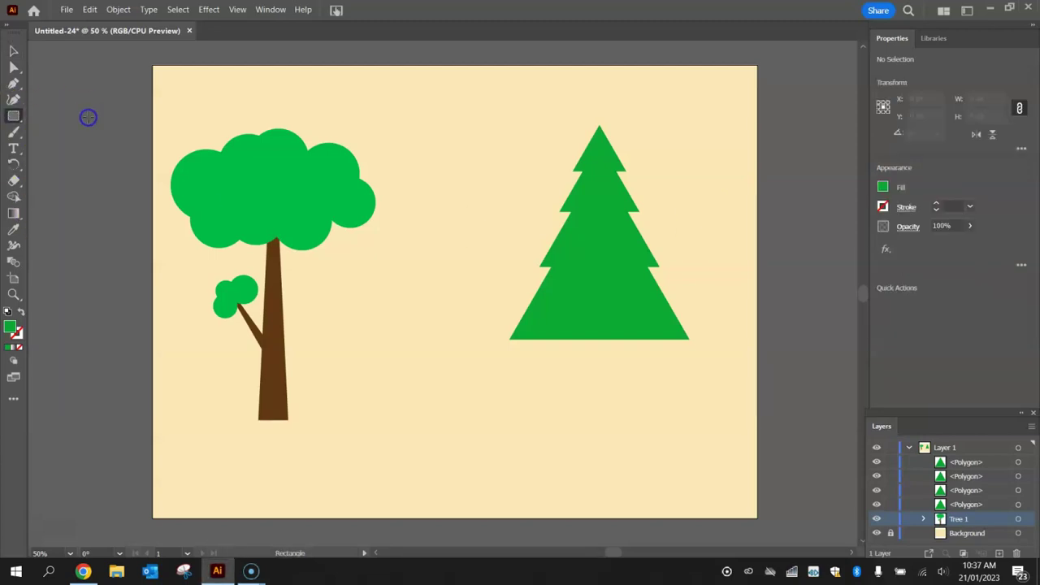
pyautogui.click(12, 231)
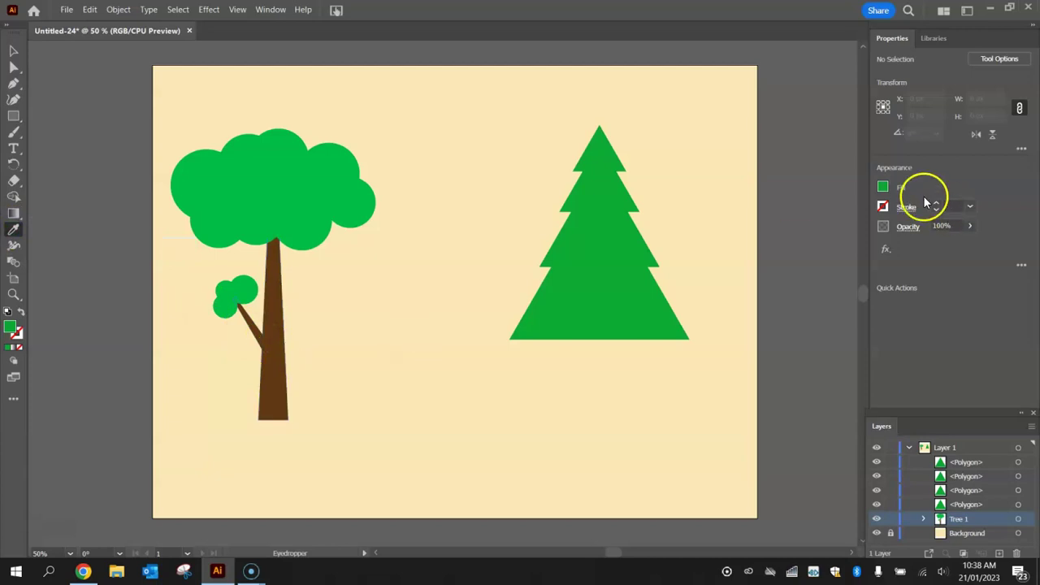
pyautogui.click(278, 336)
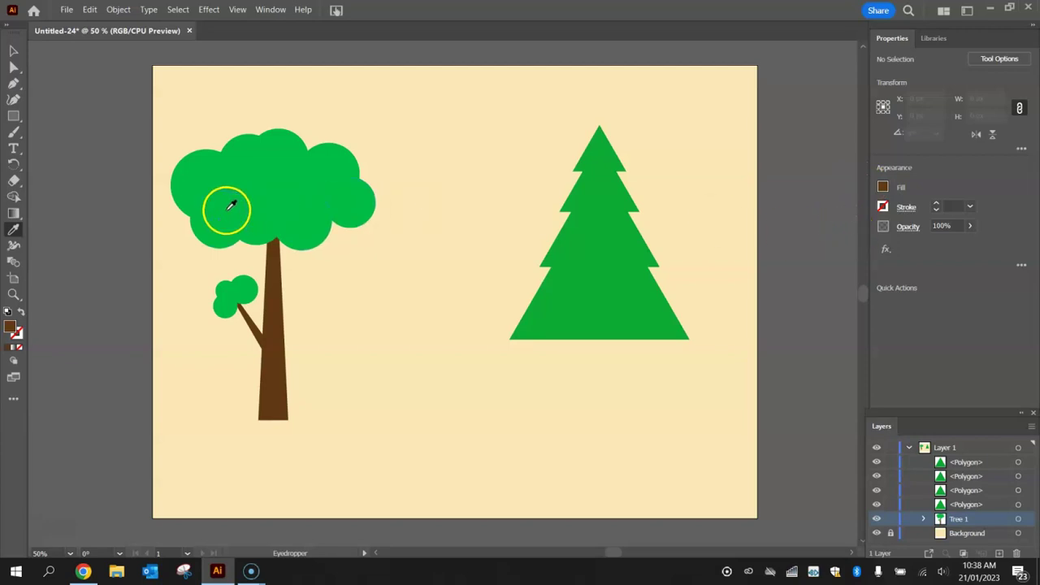
# Draw a 30 × 75 px trunk below the pine and centre it under the triangles
pyautogui.click(13, 115)
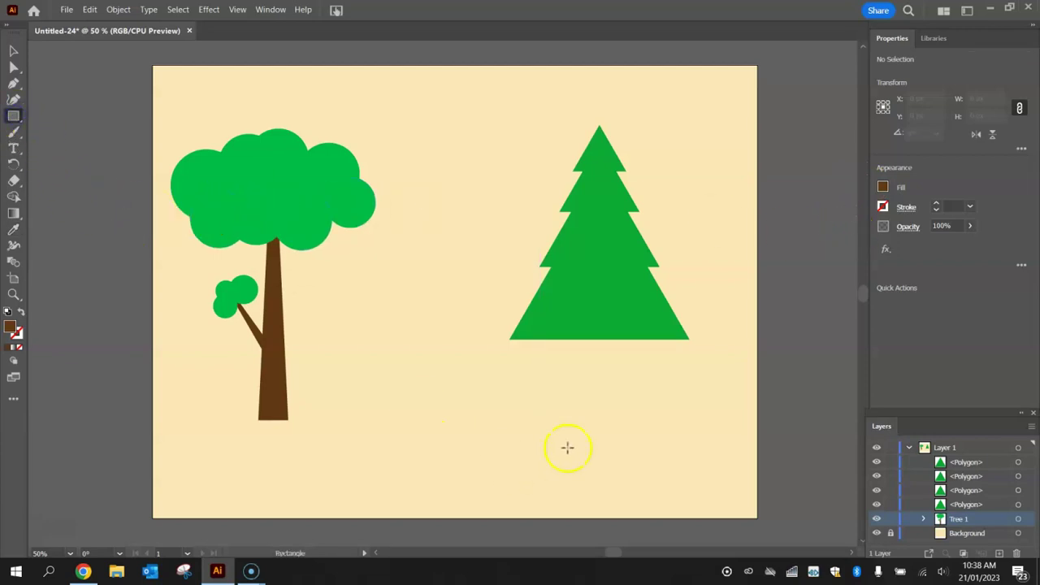
pyautogui.moveTo(596, 339); pyautogui.dragTo(600, 372)
pyautogui.click(13, 50)
pyautogui.moveTo(655, 398); pyautogui.dragTo(570, 154)
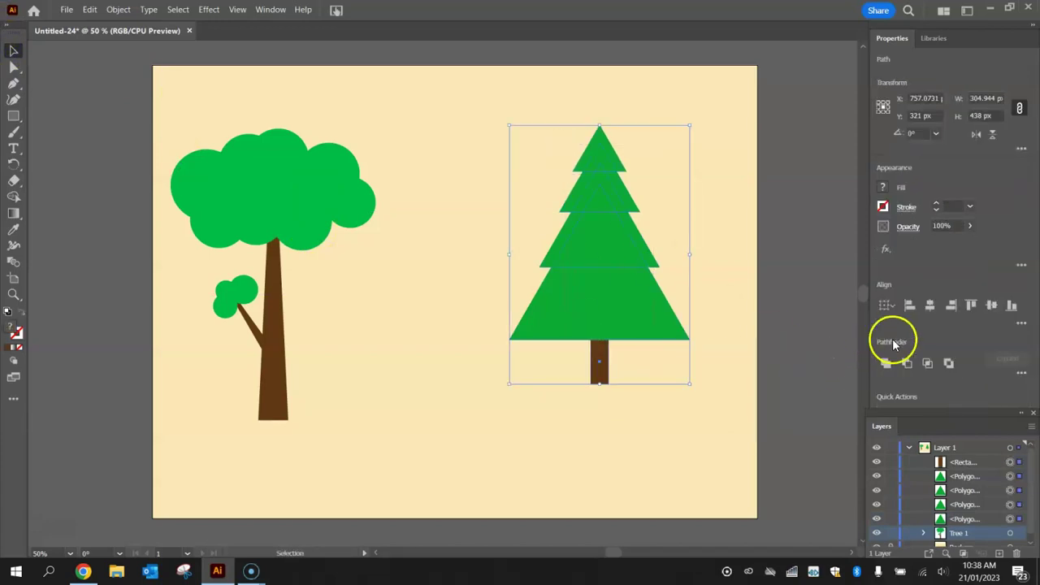
pyautogui.click(931, 305)
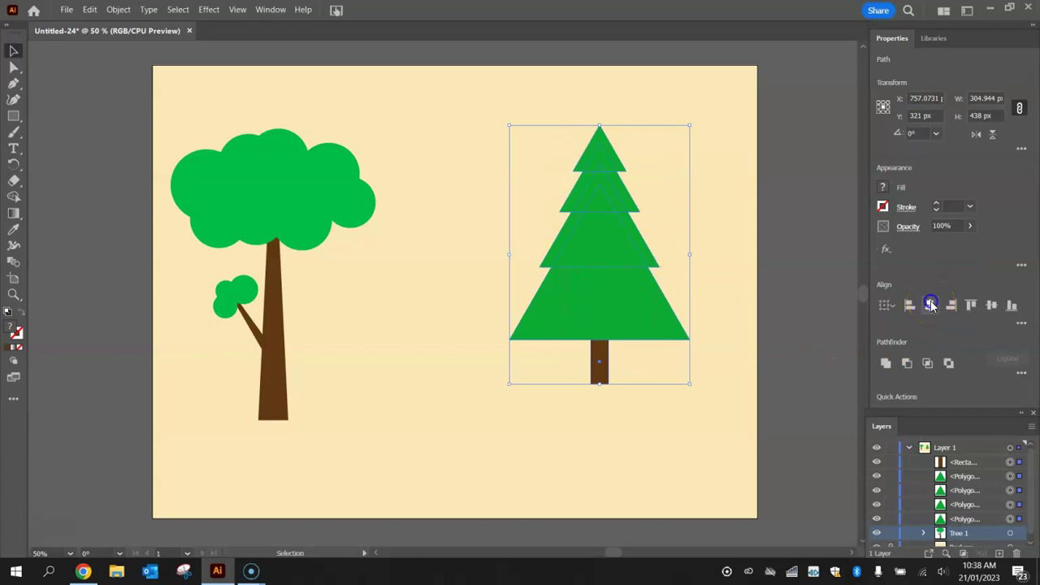
pyautogui.click(669, 441)
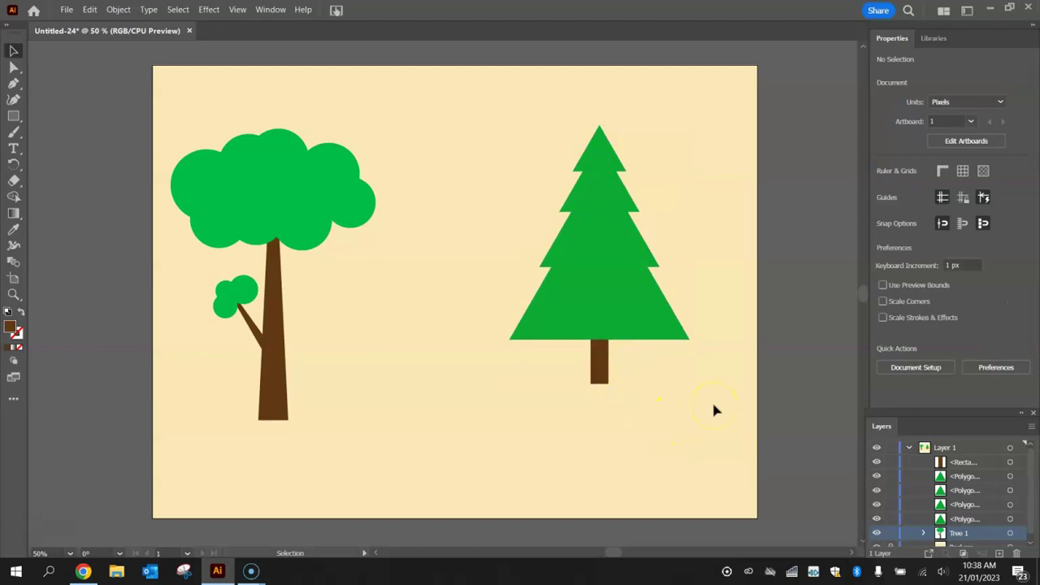
# Draw a black rectangle over the pine's right half, from its tip to the foliage base
pyautogui.click(14, 115)
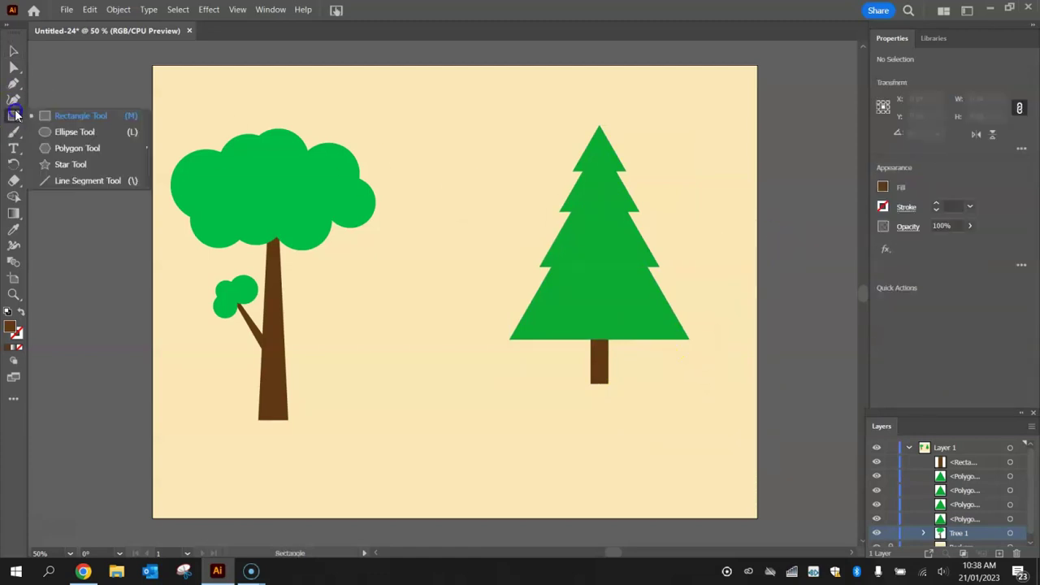
pyautogui.click(50, 116)
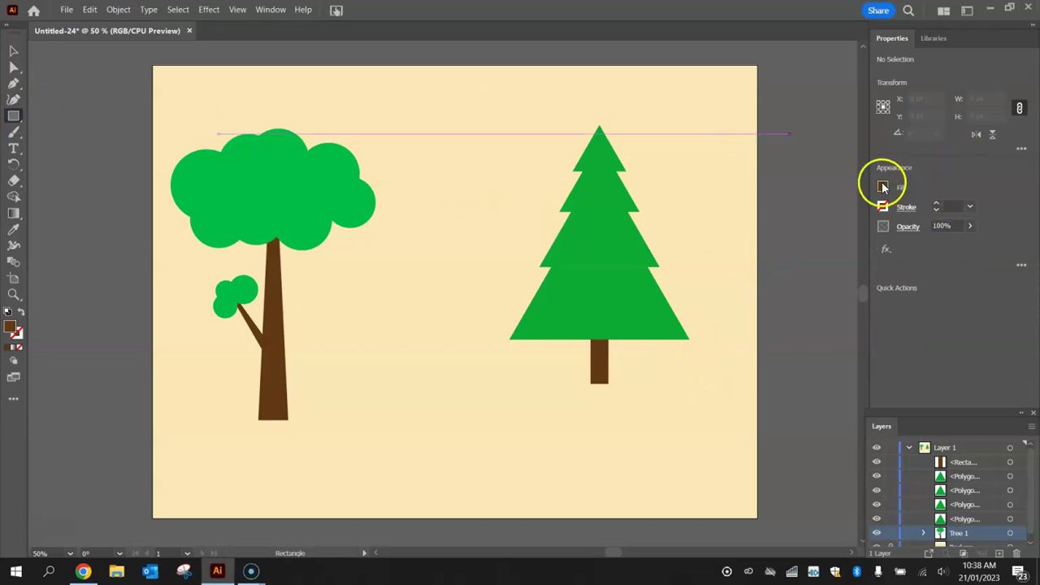
pyautogui.click(883, 188)
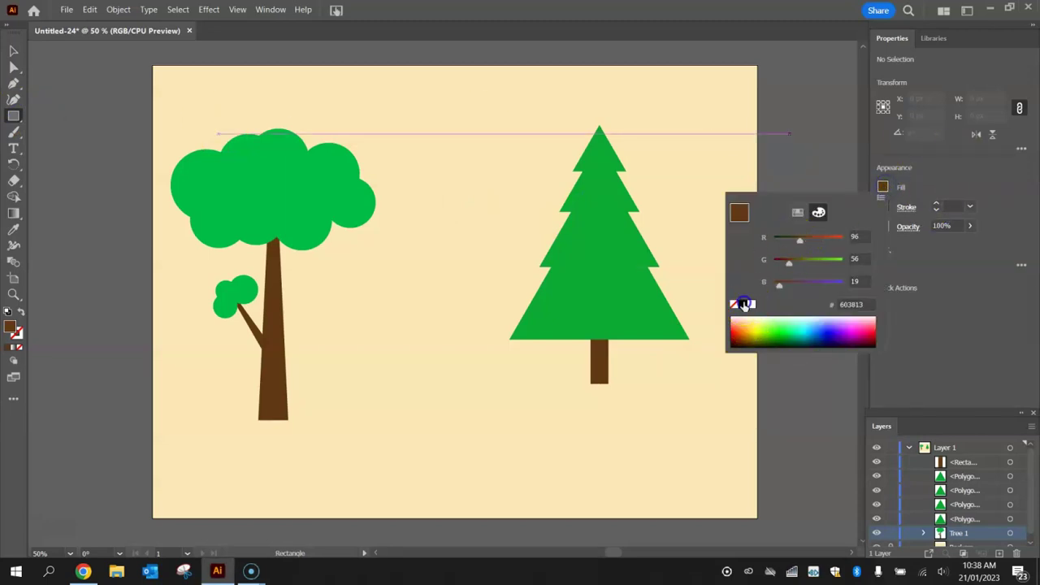
pyautogui.click(742, 304)
pyautogui.click(1000, 184)
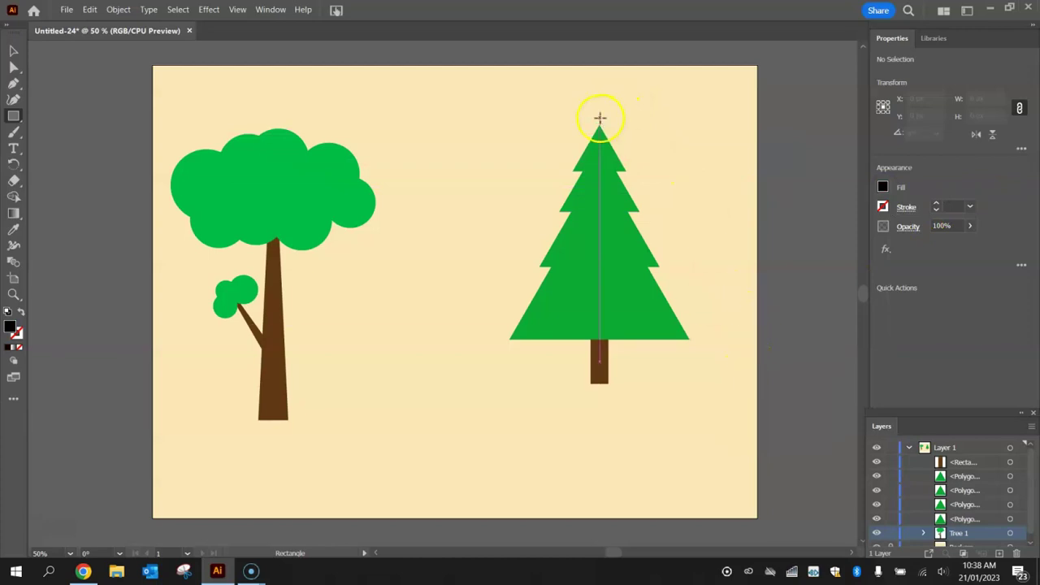
pyautogui.moveTo(599, 118); pyautogui.dragTo(735, 338)
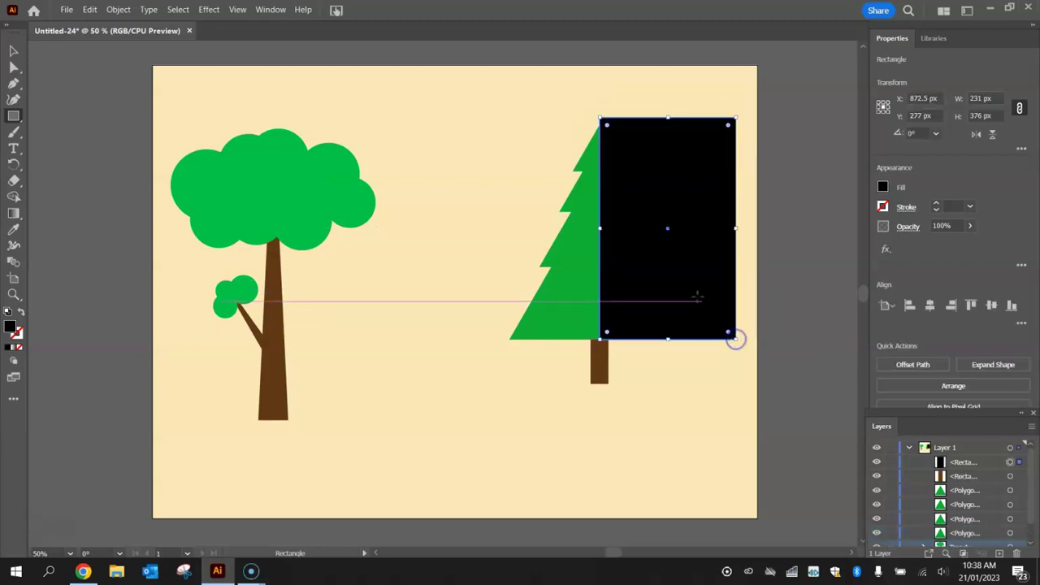
# Set the shading rectangle's opacity to 20%
pyautogui.click(935, 226)
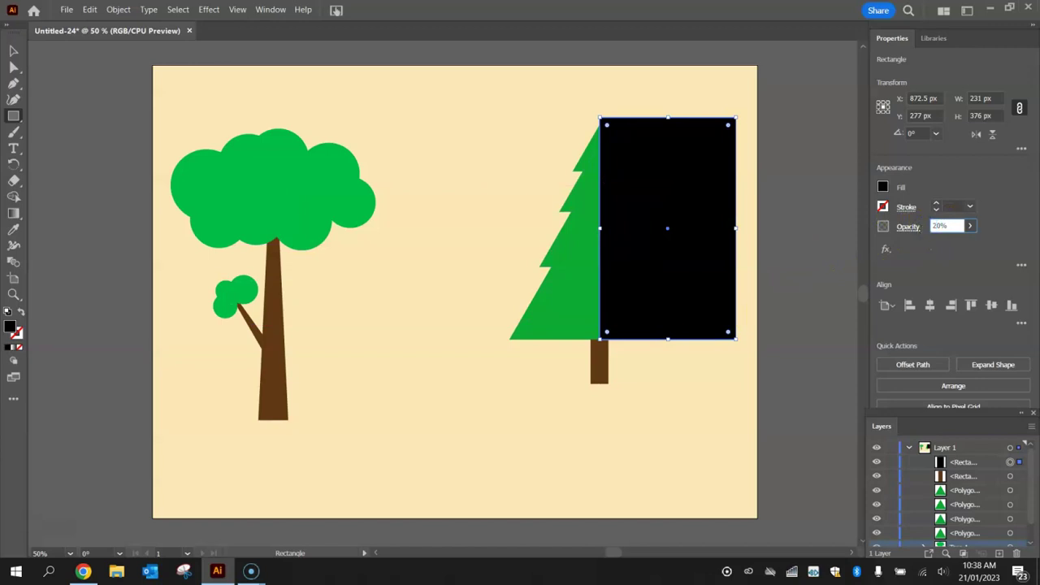
pyautogui.write('20')
pyautogui.press('Return')
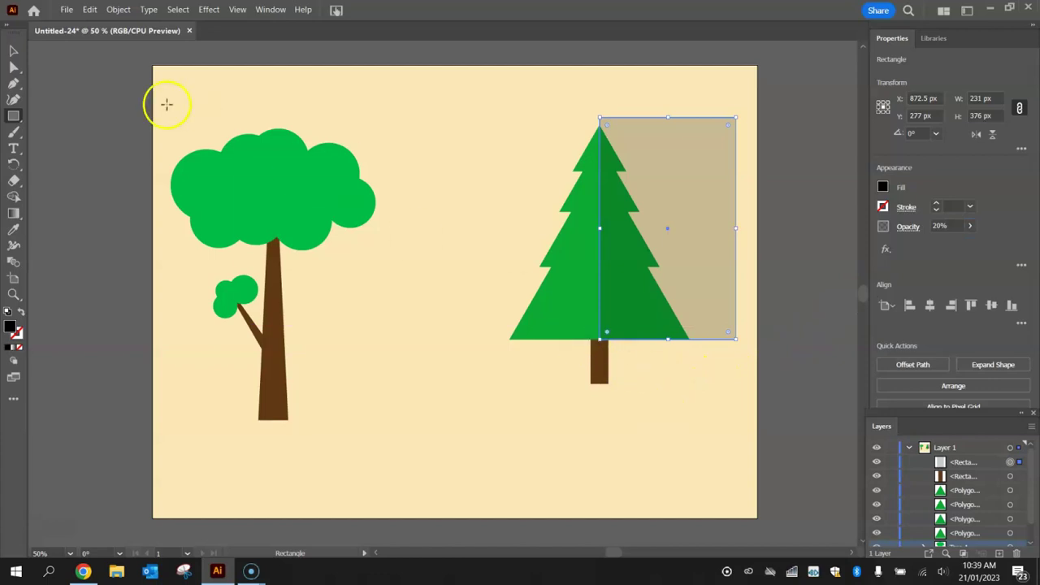
pyautogui.click(13, 50)
pyautogui.click(359, 89)
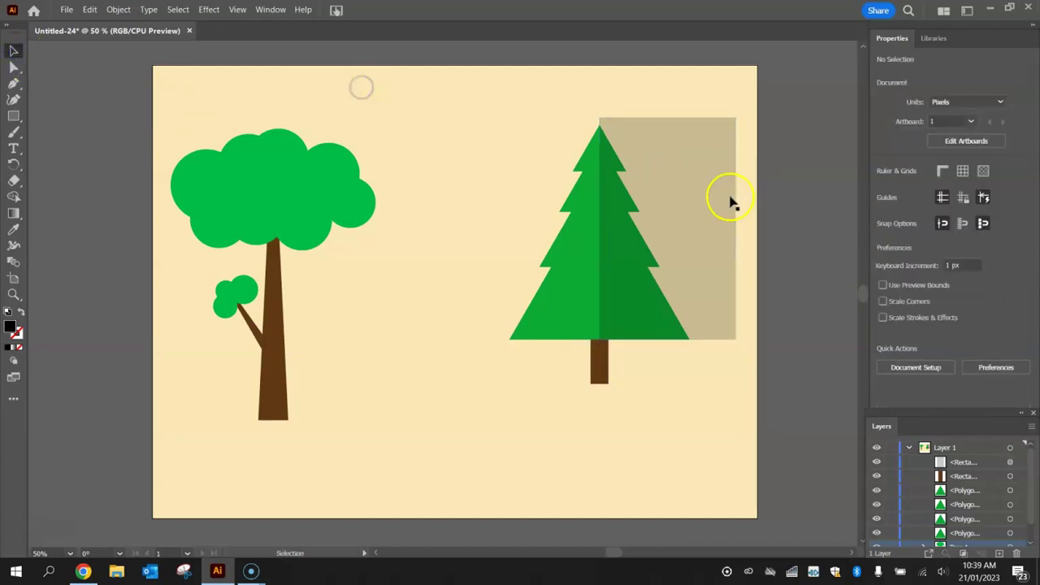
# Select the pine and shading rectangle, then delete the beige excess outside the tree with Shape Builder
pyautogui.click(14, 198)
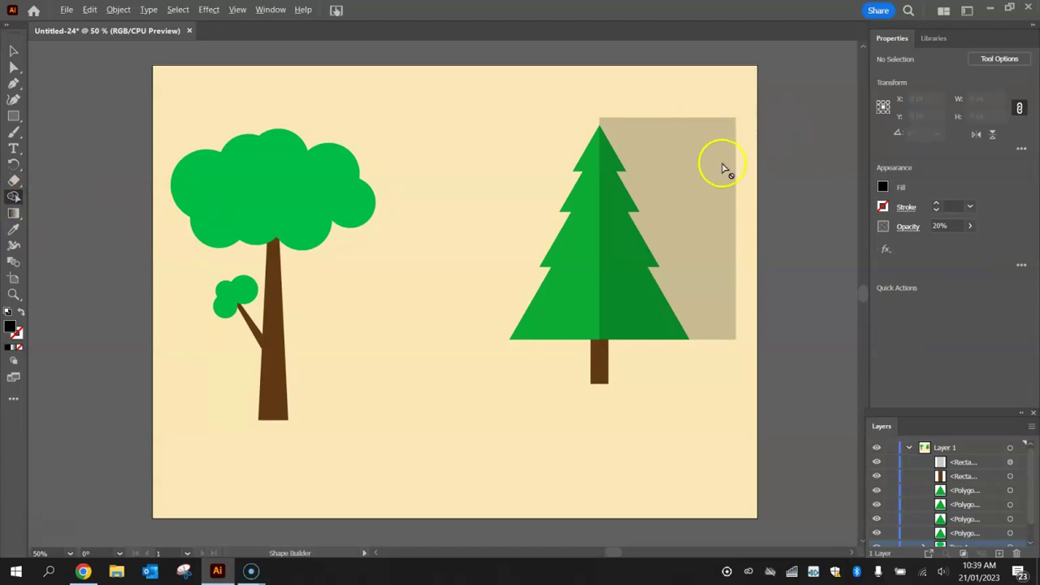
pyautogui.click(13, 52)
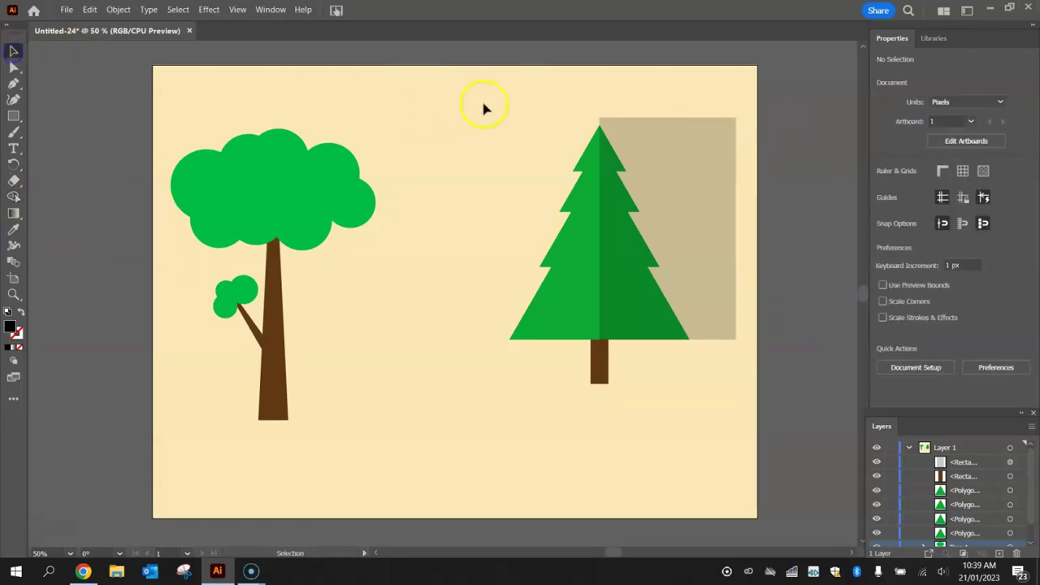
pyautogui.moveTo(483, 103); pyautogui.dragTo(798, 422)
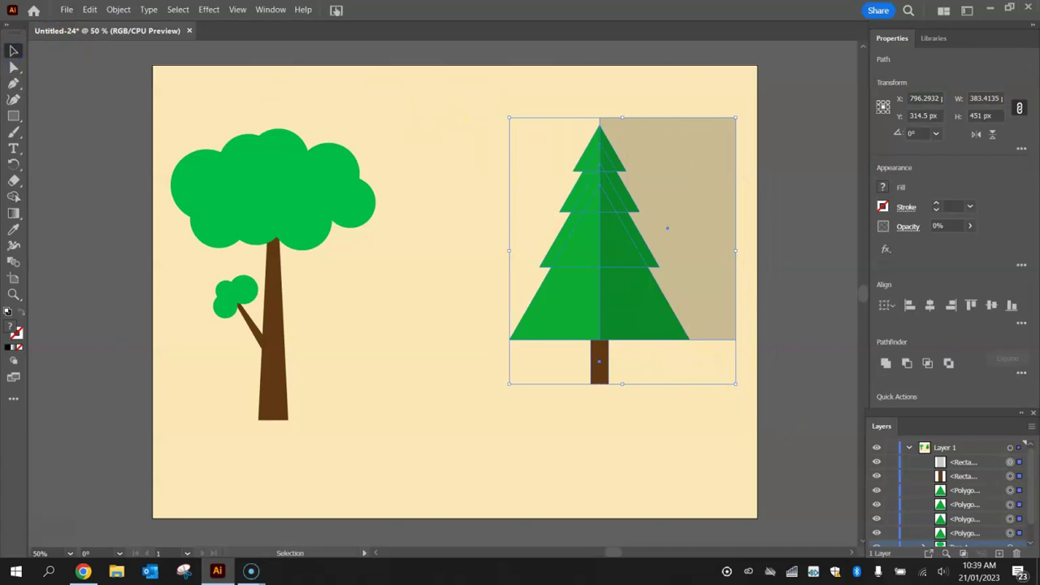
pyautogui.click(15, 199)
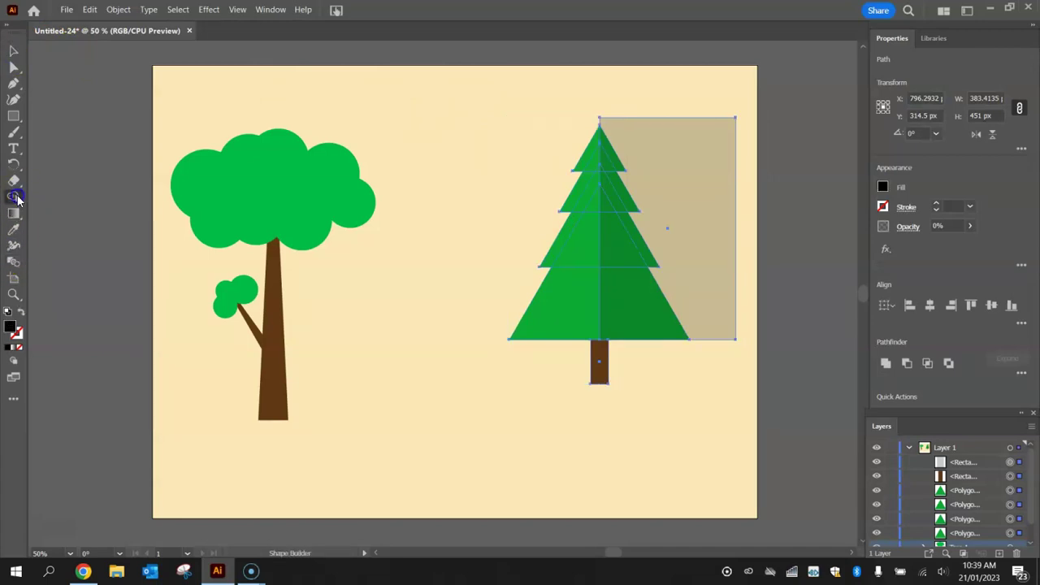
pyautogui.keyDown('alt'); pyautogui.click(689, 151); pyautogui.keyUp('alt')
pyautogui.click(13, 52)
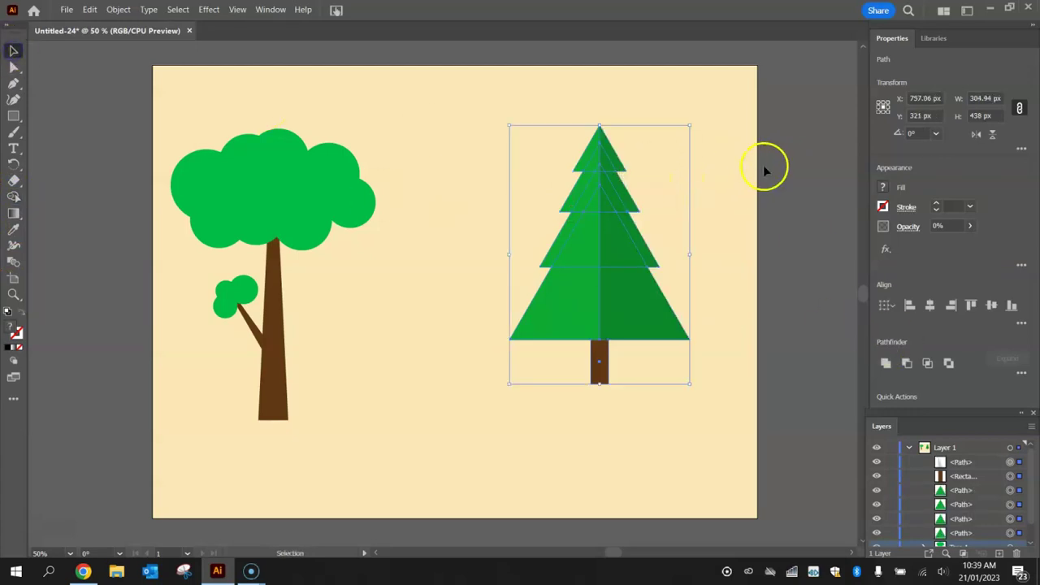
pyautogui.click(683, 158)
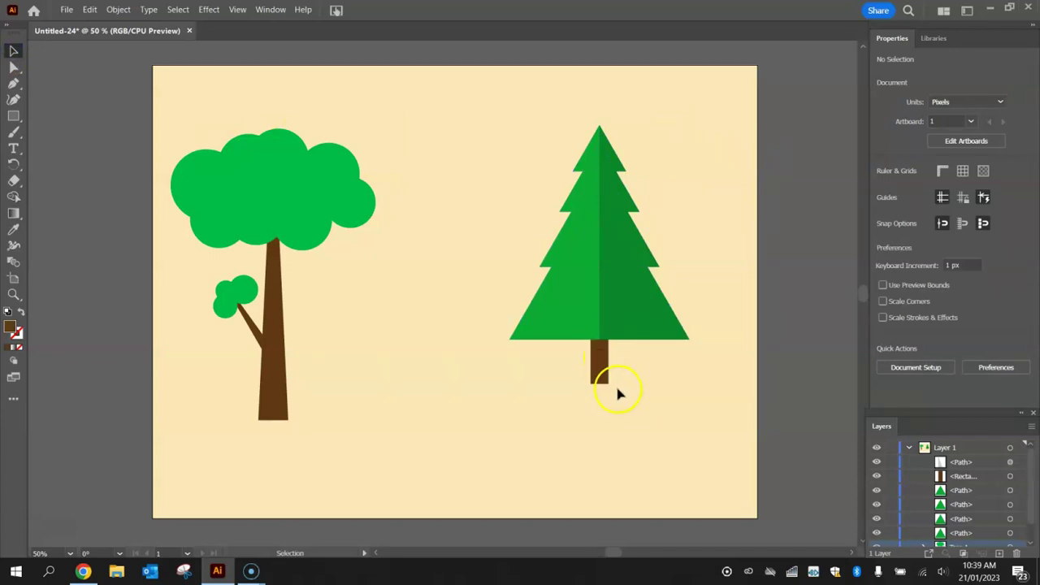
# Zoom in and cover the trunk's right side with a black rectangle at 20% opacity
pyautogui.scroll(3, 619, 388)
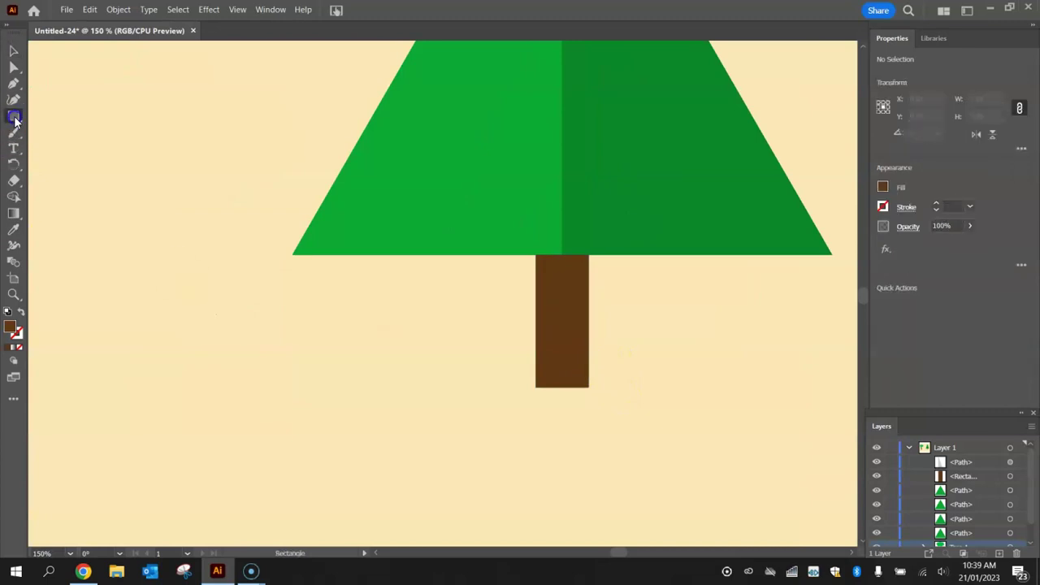
pyautogui.click(881, 187)
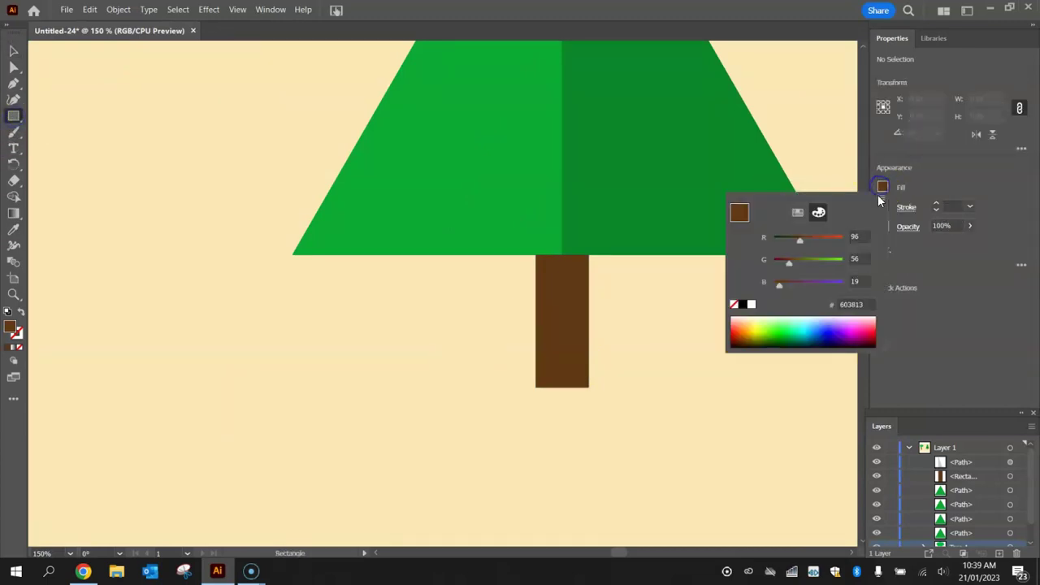
pyautogui.click(742, 303)
pyautogui.click(958, 309)
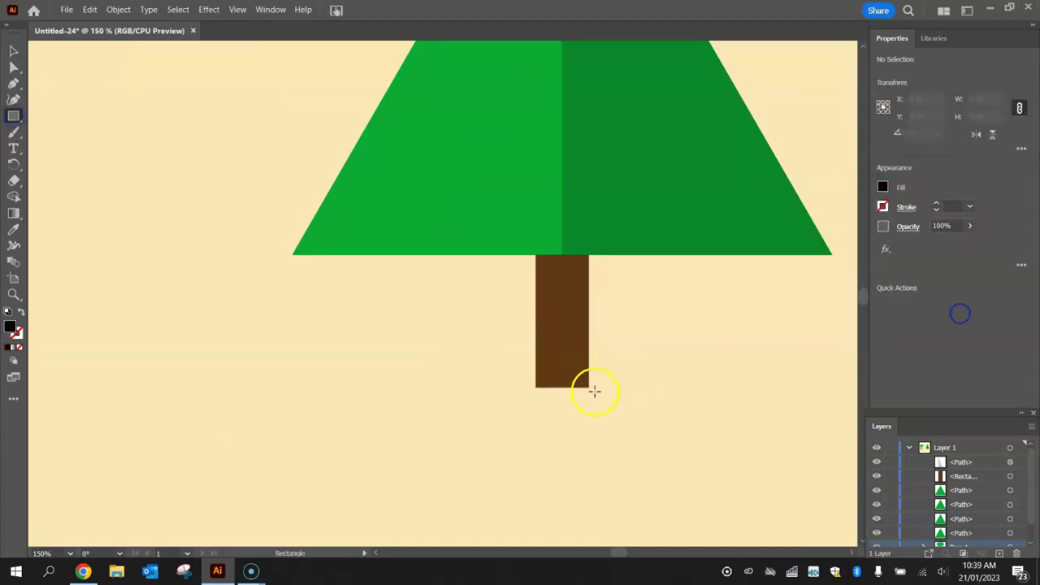
pyautogui.moveTo(606, 397); pyautogui.dragTo(571, 254)
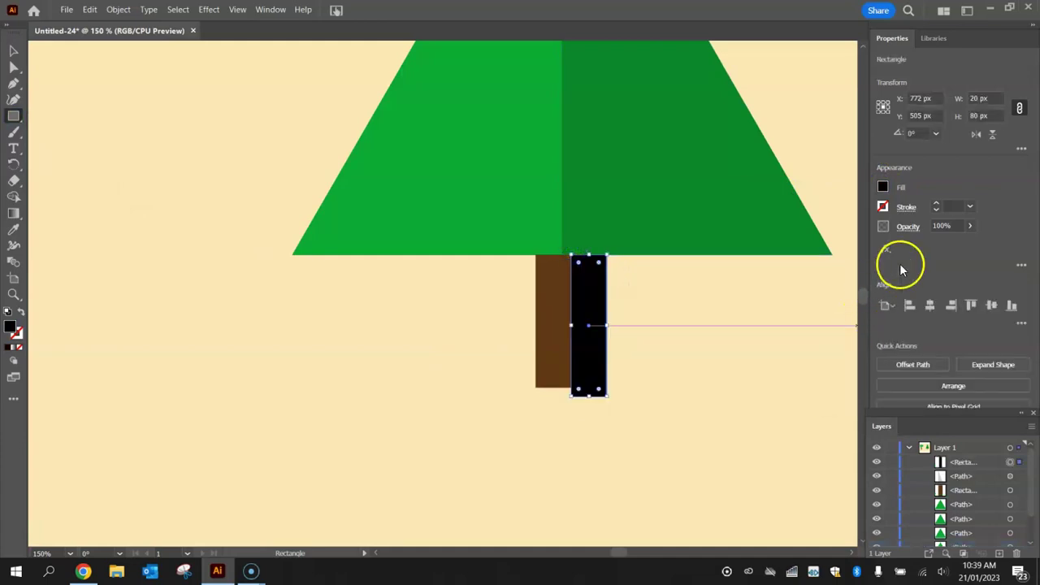
pyautogui.click(939, 226)
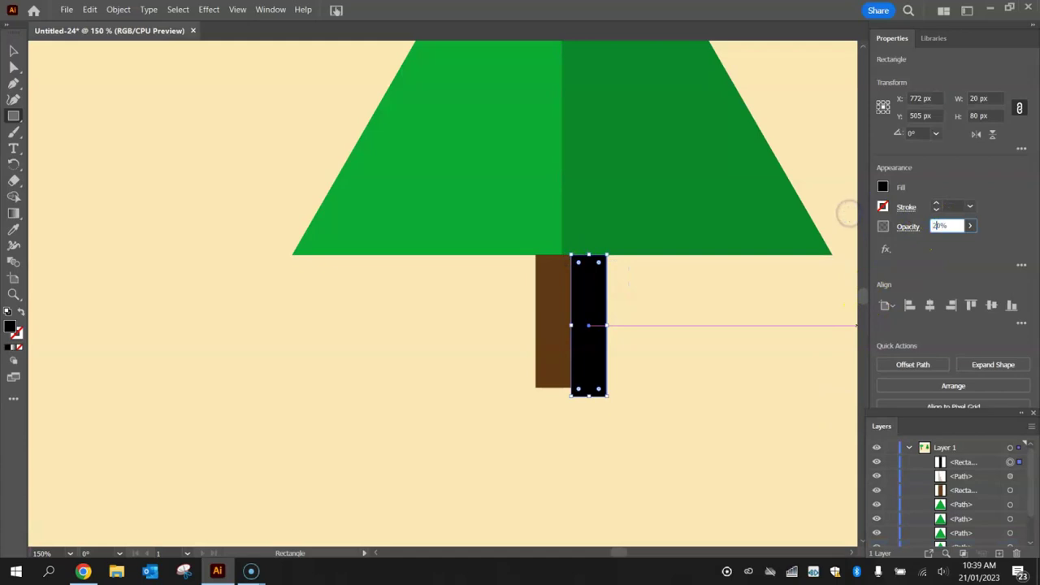
pyautogui.write('20%')
pyautogui.press('Return')
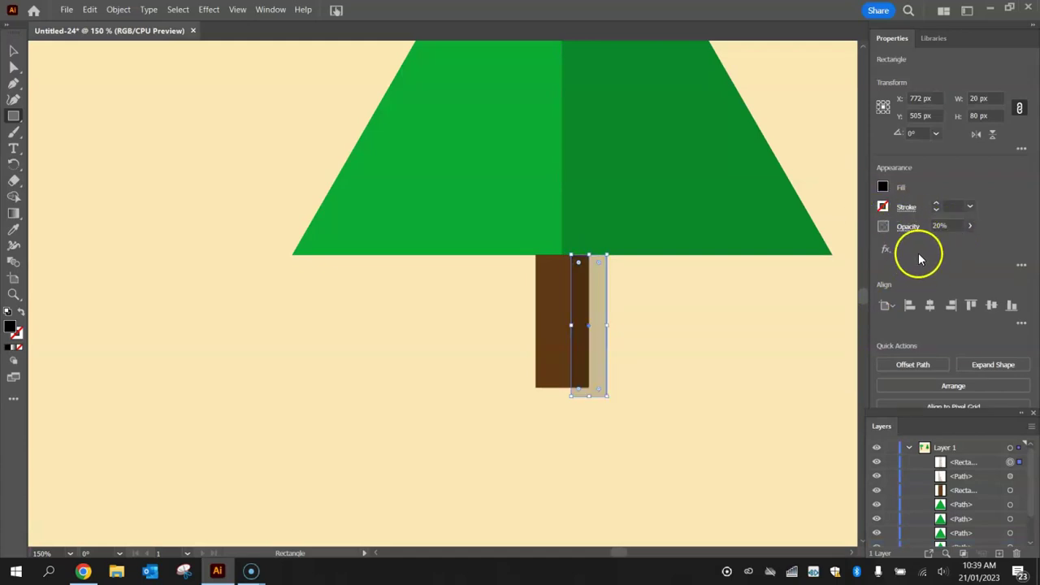
# Select the trunk and its shading, then delete the overhanging strip with Shape Builder
pyautogui.click(13, 197)
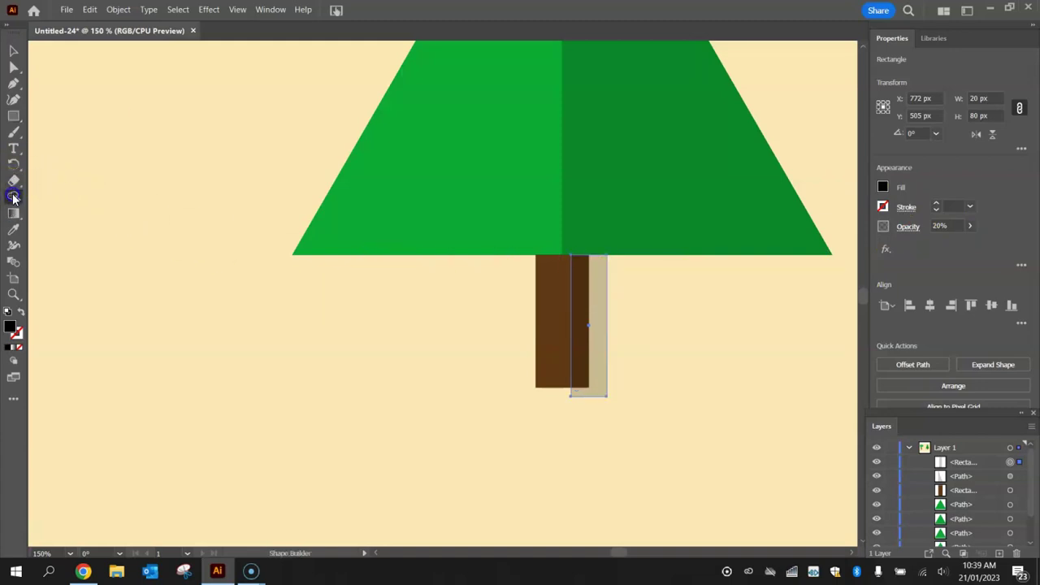
pyautogui.keyDown('alt'); pyautogui.click(600, 302); pyautogui.keyUp('alt')
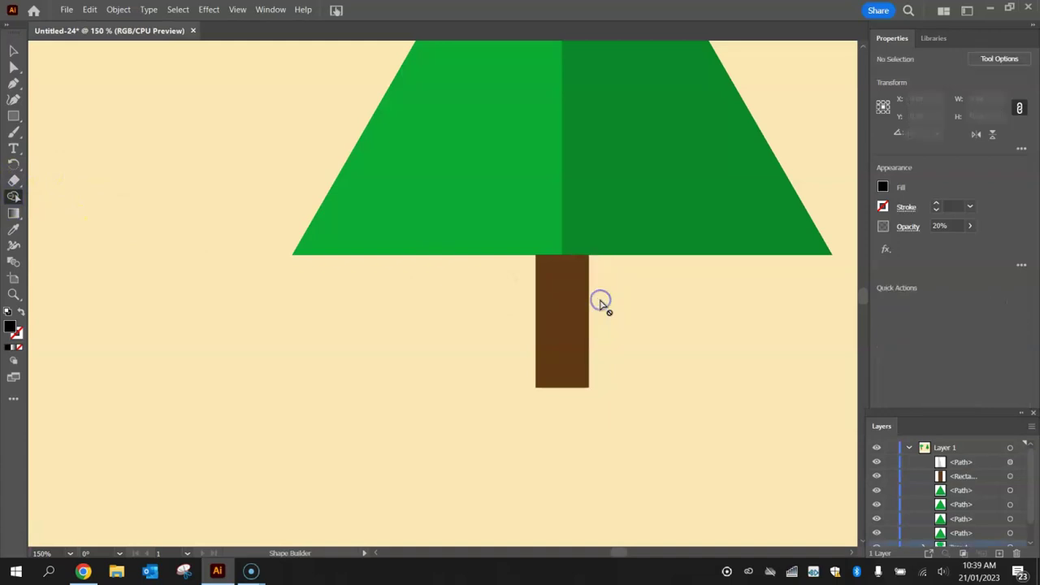
pyautogui.hotkey('ctrl', 'z')
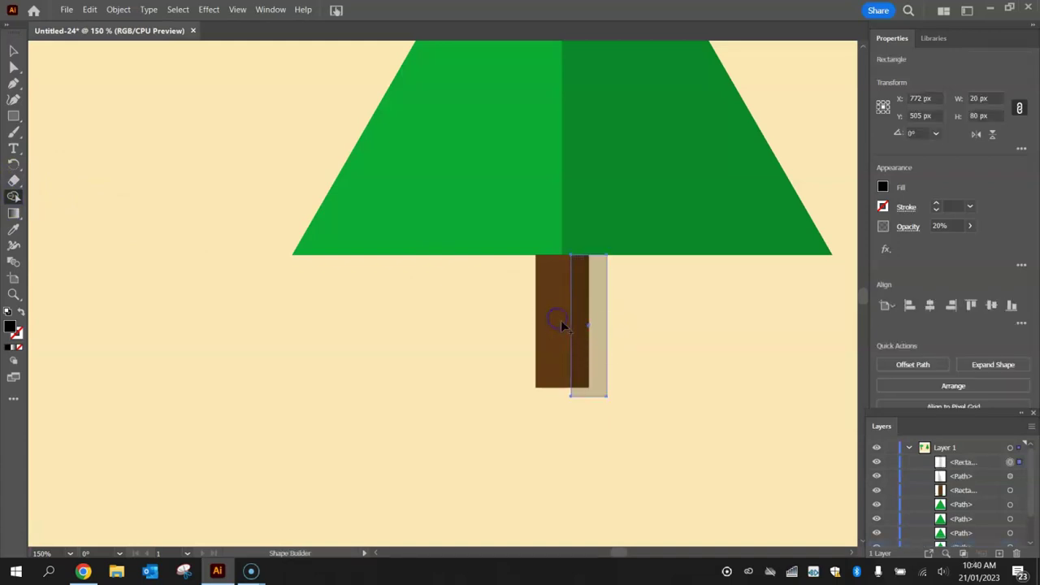
pyautogui.press('v')
pyautogui.click(310, 322)
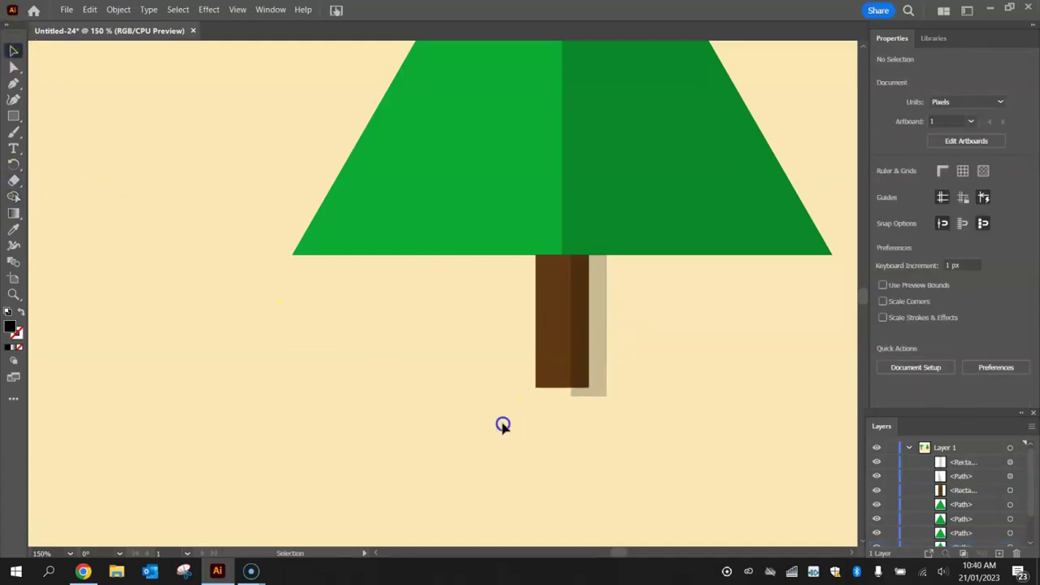
pyautogui.moveTo(503, 424); pyautogui.dragTo(638, 320)
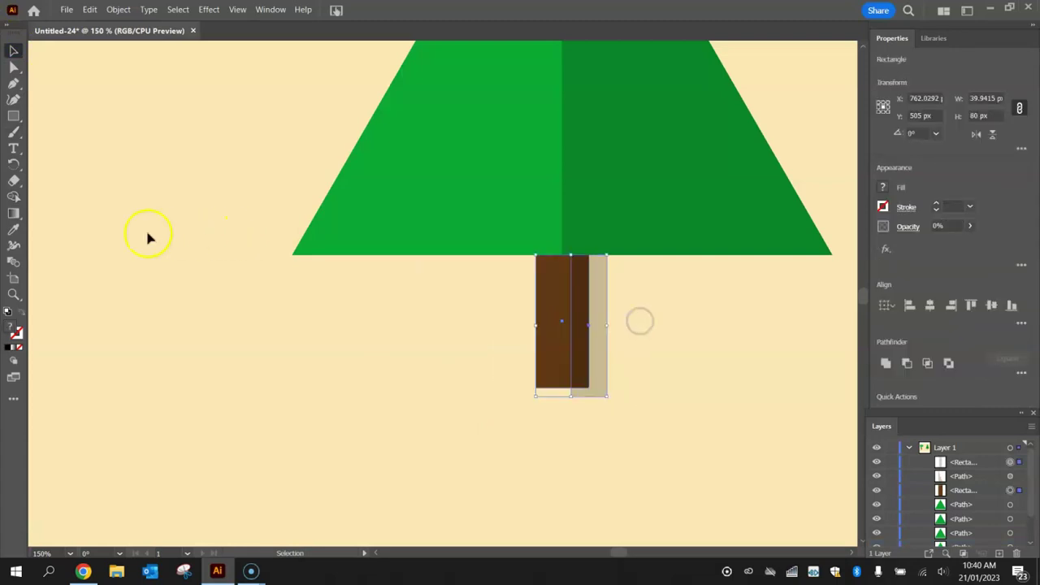
pyautogui.click(15, 197)
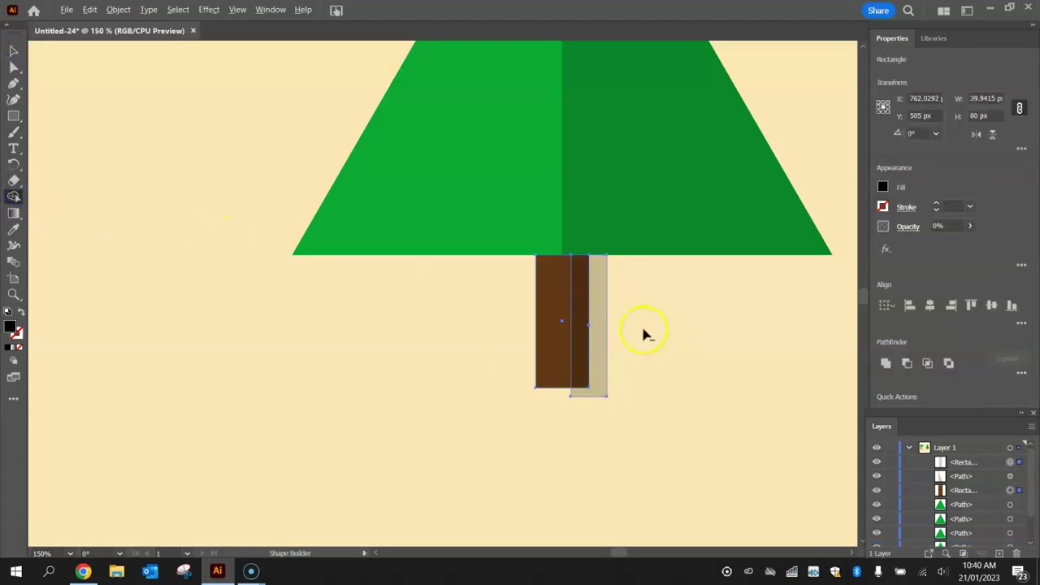
pyautogui.keyDown('alt'); pyautogui.click(602, 301); pyautogui.keyUp('alt')
pyautogui.click(14, 50)
pyautogui.click(181, 173)
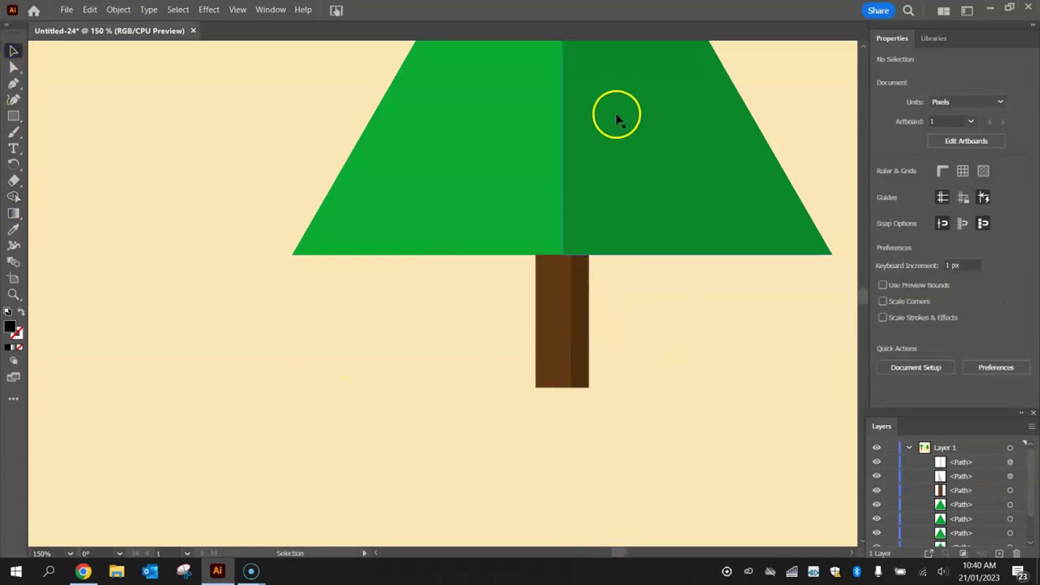
# Group all the pine tree's parts with Ctrl+G as Tree 2
pyautogui.hotkey('ctrl', '0')
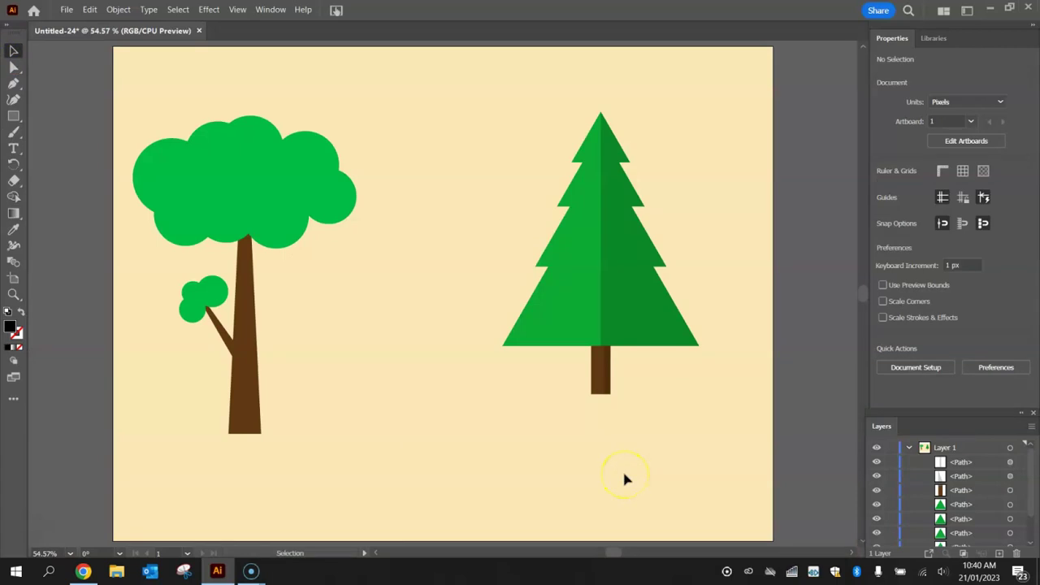
pyautogui.moveTo(480, 93); pyautogui.dragTo(722, 421)
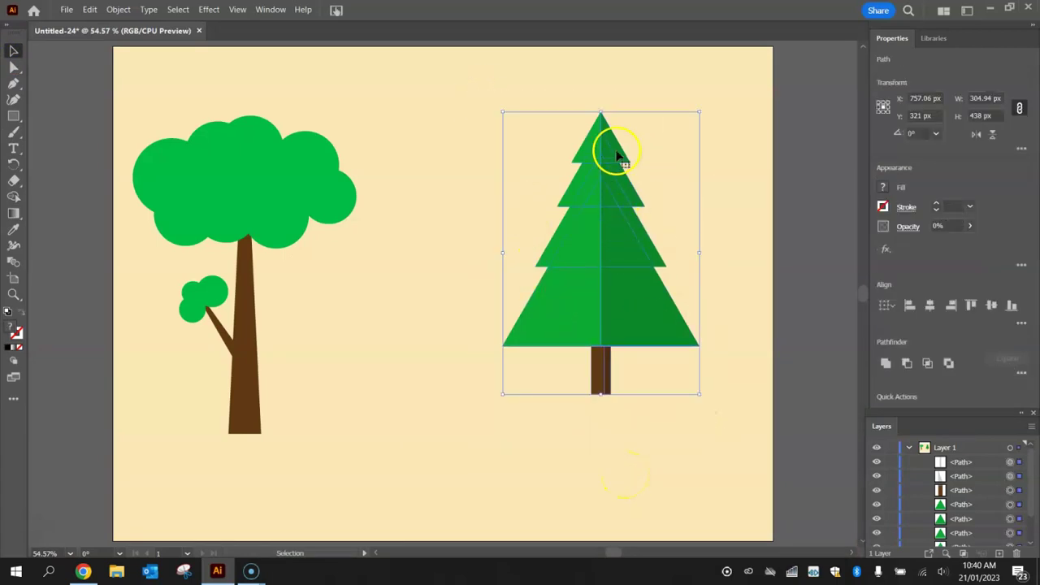
pyautogui.hotkey('ctrl', 'g')
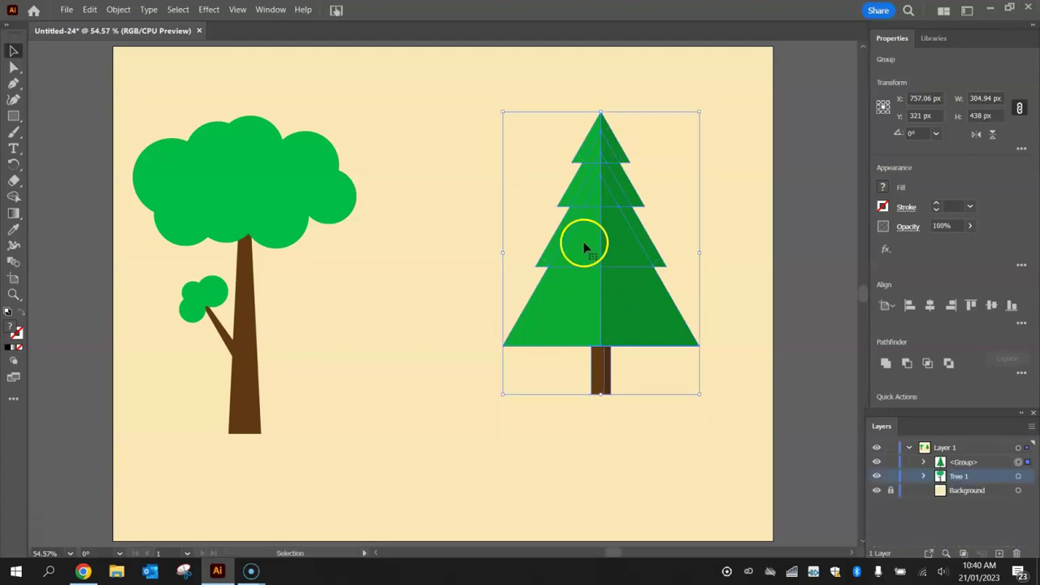
pyautogui.click(958, 465)
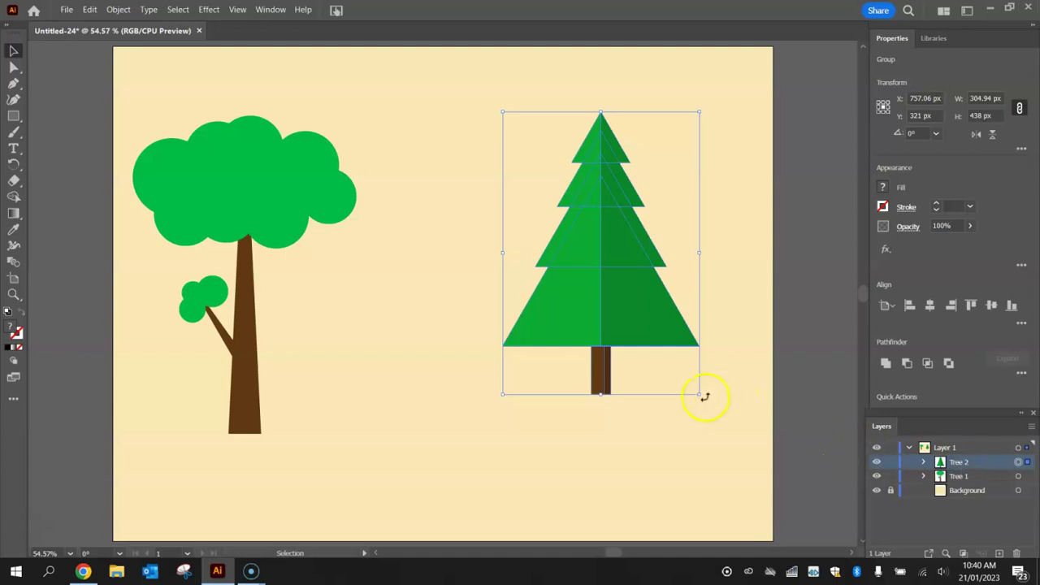
# Enlarge the pine group and move it into place on the artboard
pyautogui.moveTo(700, 395); pyautogui.dragTo(771, 437)
pyautogui.scroll(3, 739, 376)
pyautogui.scroll(2, 740, 376)
pyautogui.moveTo(683, 333); pyautogui.dragTo(630, 321)
pyautogui.moveTo(452, 457); pyautogui.dragTo(411, 504)
pyautogui.scroll(2, 727, 355)
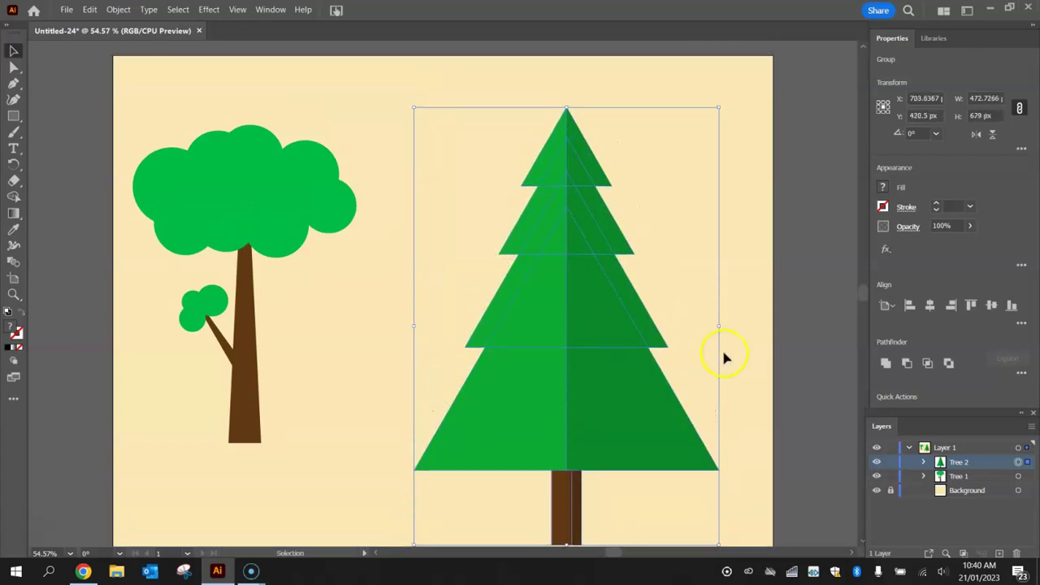
pyautogui.moveTo(541, 406); pyautogui.dragTo(583, 385)
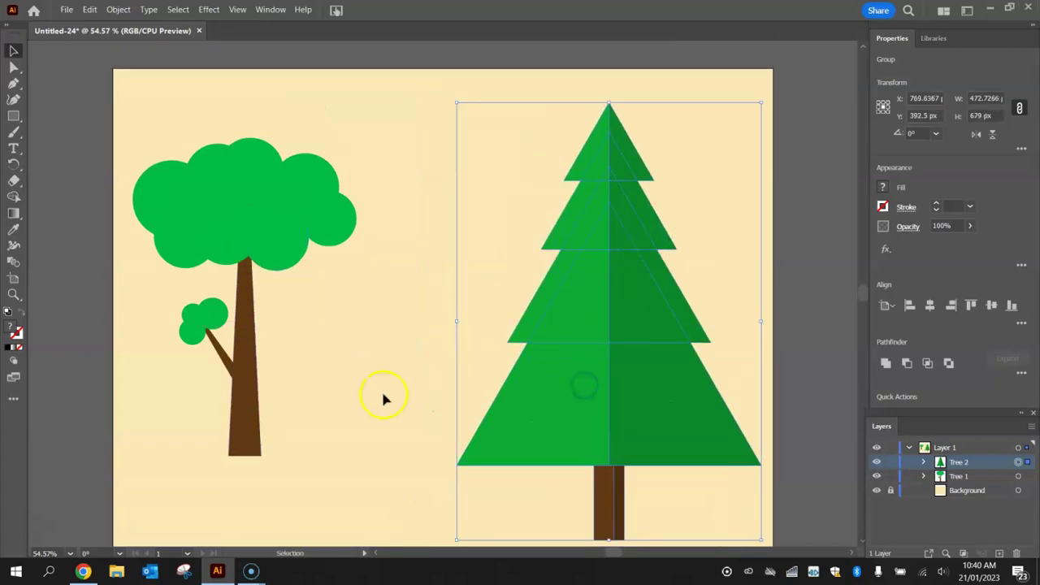
# Enlarge the deciduous tree to match, then fit the whole artboard in view
pyautogui.moveTo(379, 399); pyautogui.dragTo(199, 206)
pyautogui.moveTo(357, 455); pyautogui.dragTo(410, 450)
pyautogui.scroll(3, 410, 446)
pyautogui.moveTo(412, 88); pyautogui.dragTo(431, 53)
pyautogui.click(488, 84)
pyautogui.hotkey('ctrl', '0')
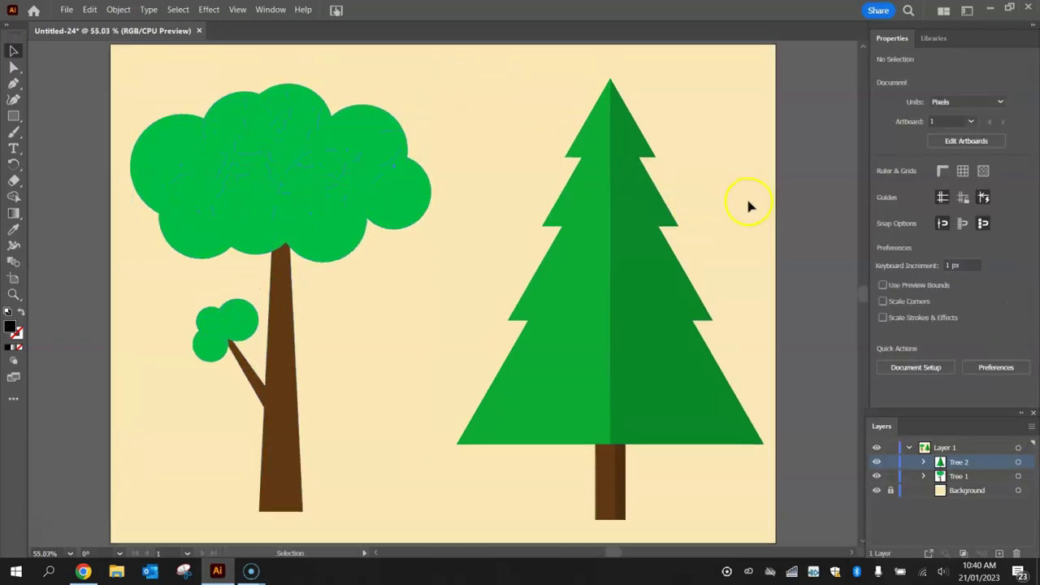